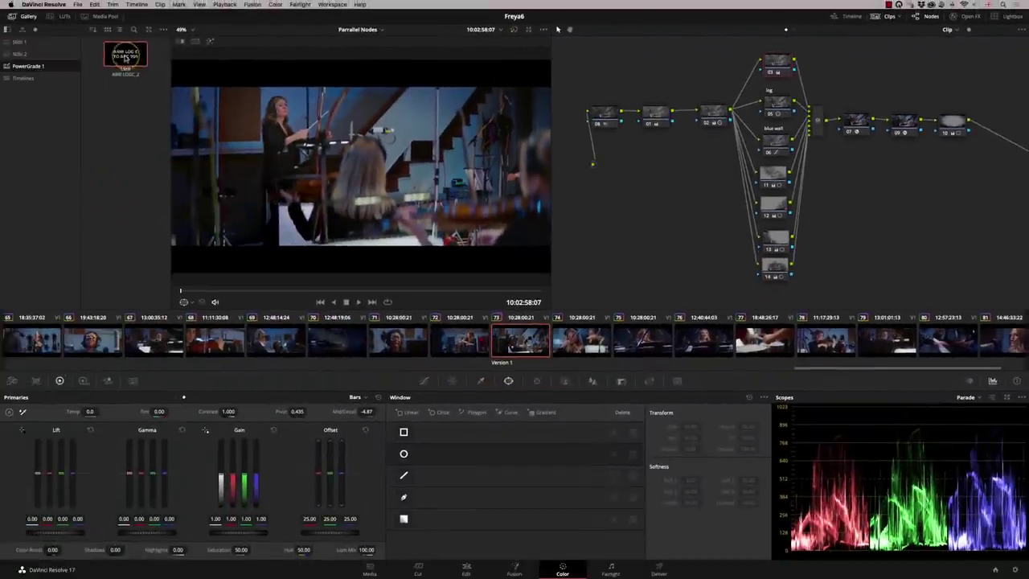
Apply the ARRI LOG C still's grade from the Stills 2 gallery album to the clip.
middle_click(125, 55)
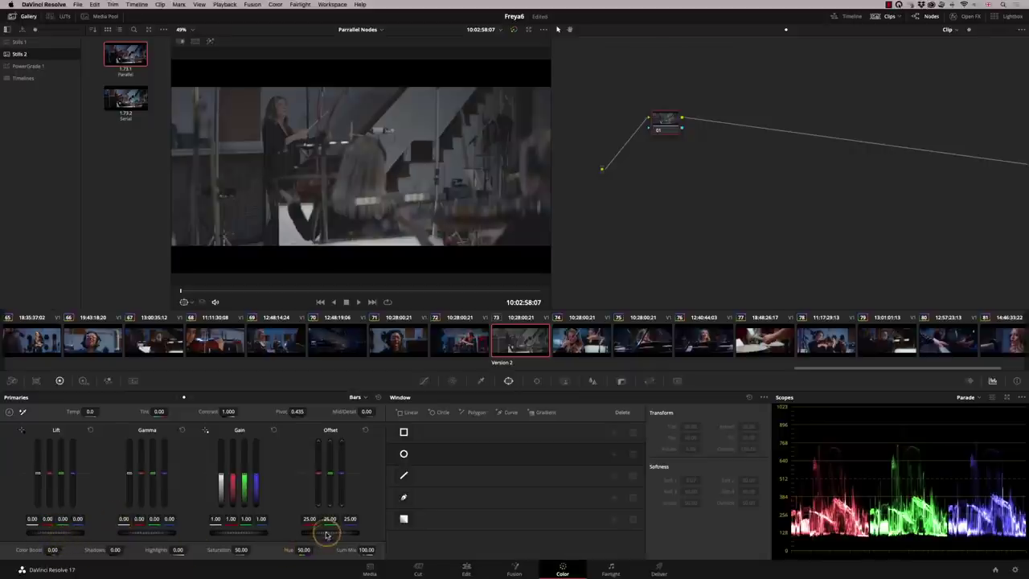
Grade node 01 with offset 29.80, lift -0.05, gain 1.21, saturation 99.80 and slightly lower gamma.
left_click_drag(323, 534, 330, 534)
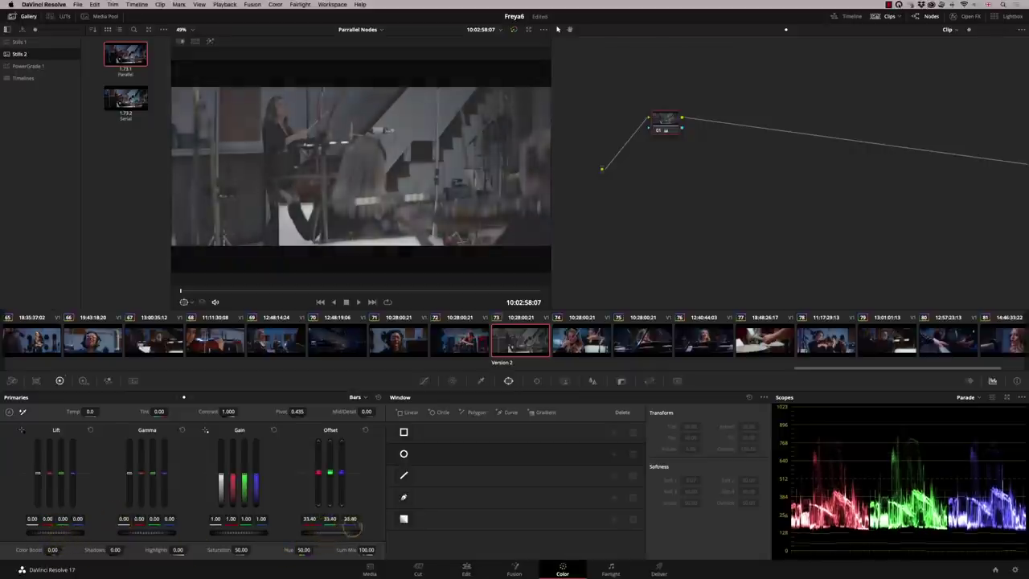
left_click(309, 521)
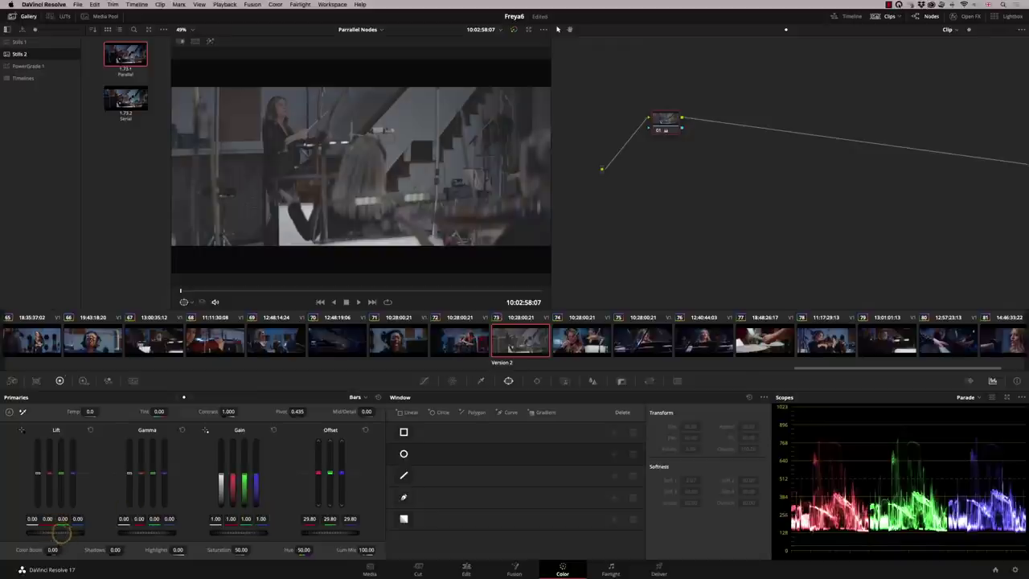
left_click_drag(60, 532, 36, 535)
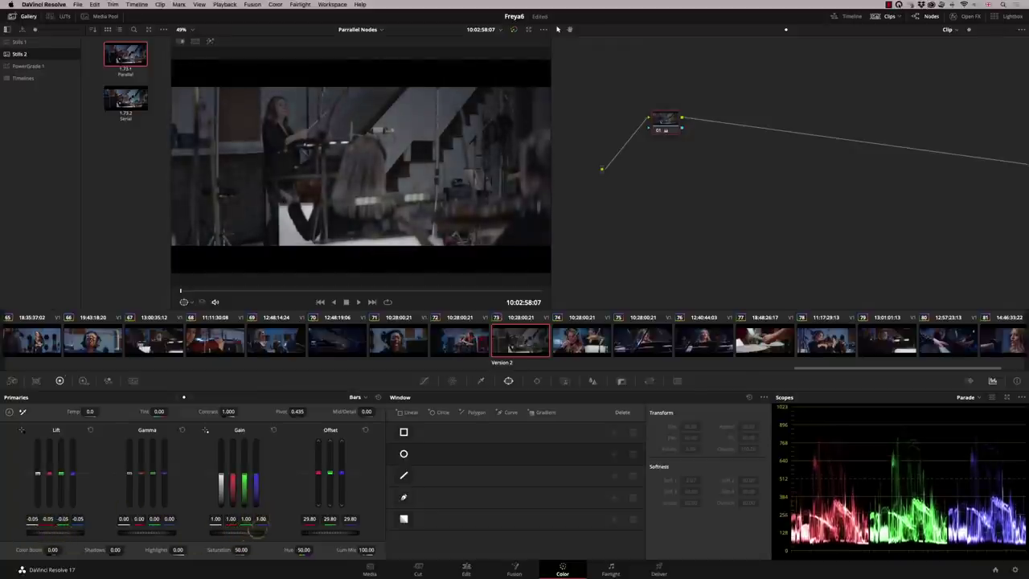
left_click_drag(256, 530, 283, 524)
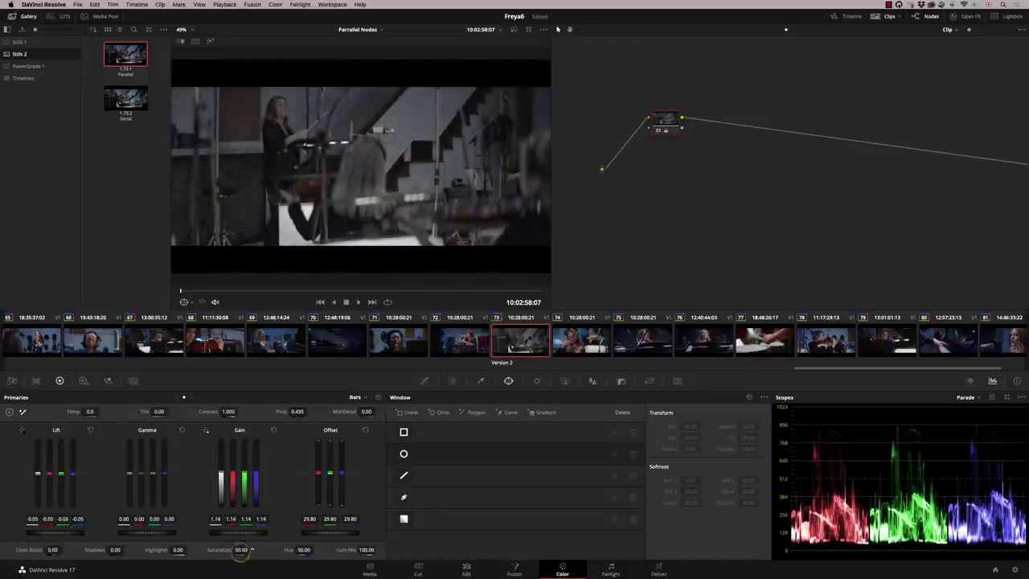
left_click_drag(241, 552, 277, 552)
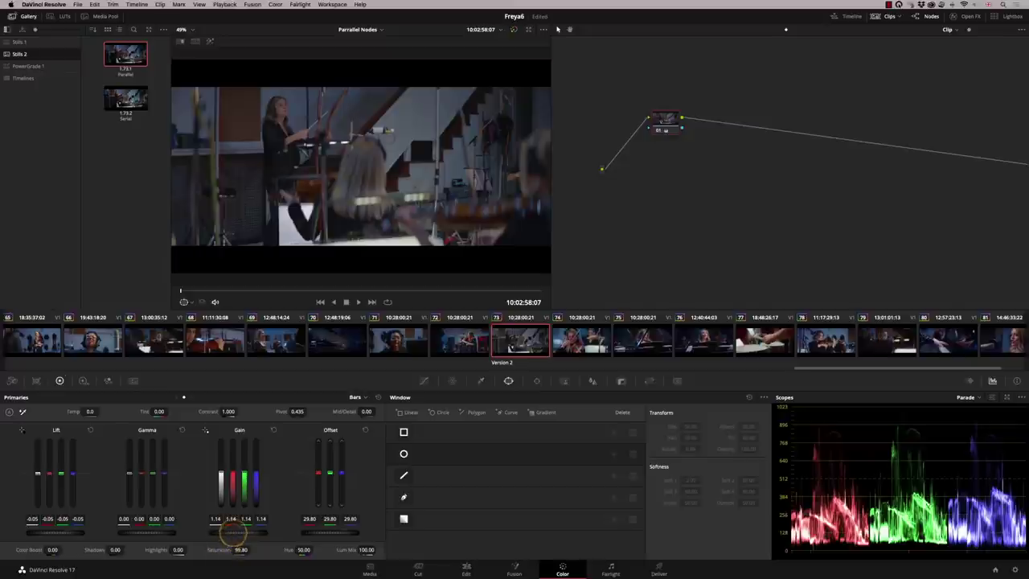
left_click_drag(233, 535, 261, 531)
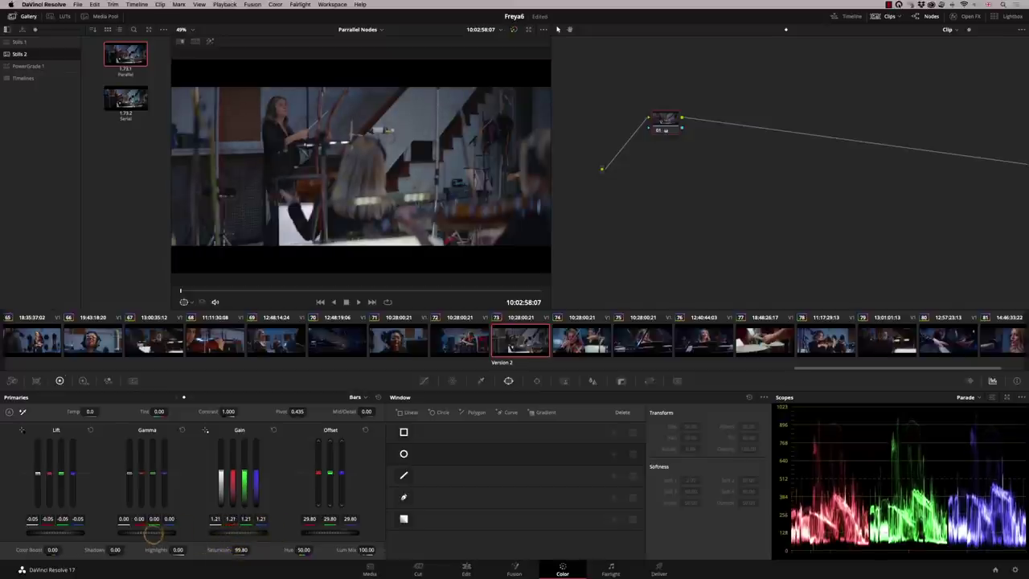
left_click_drag(153, 533, 143, 537)
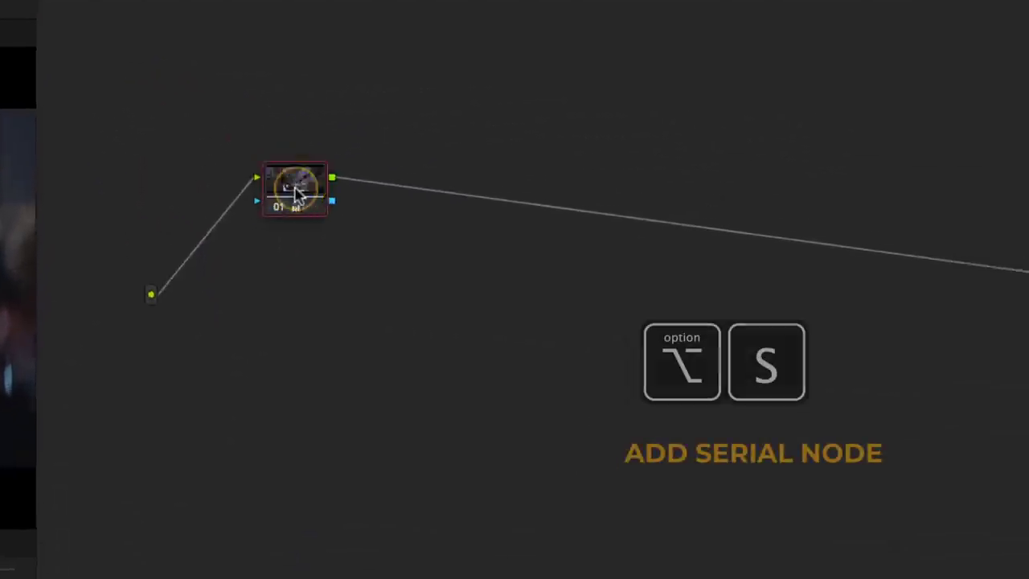
Add serial node 02 after node 01 and place it to the right.
right_click(667, 123)
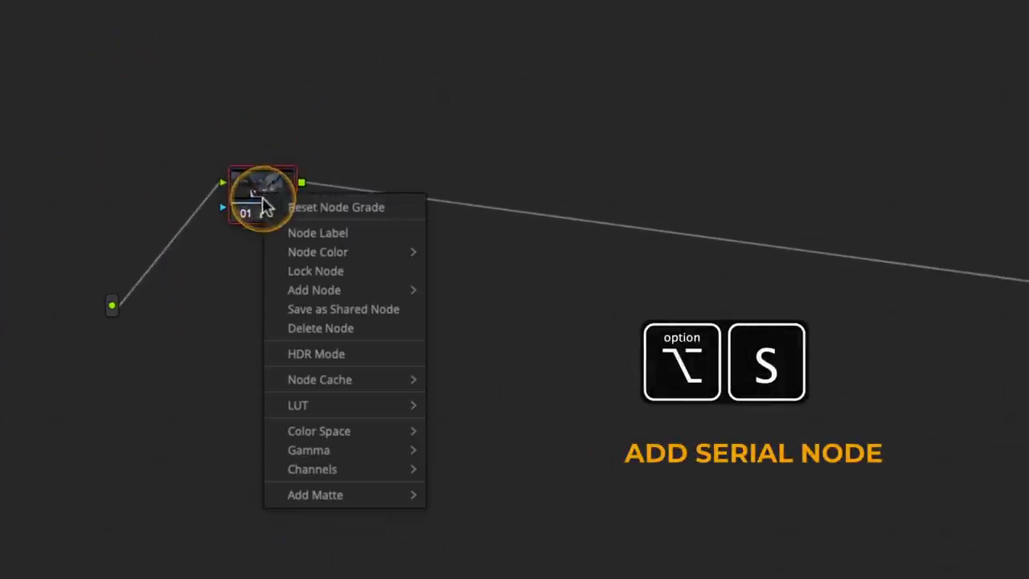
mouse_move(352, 288)
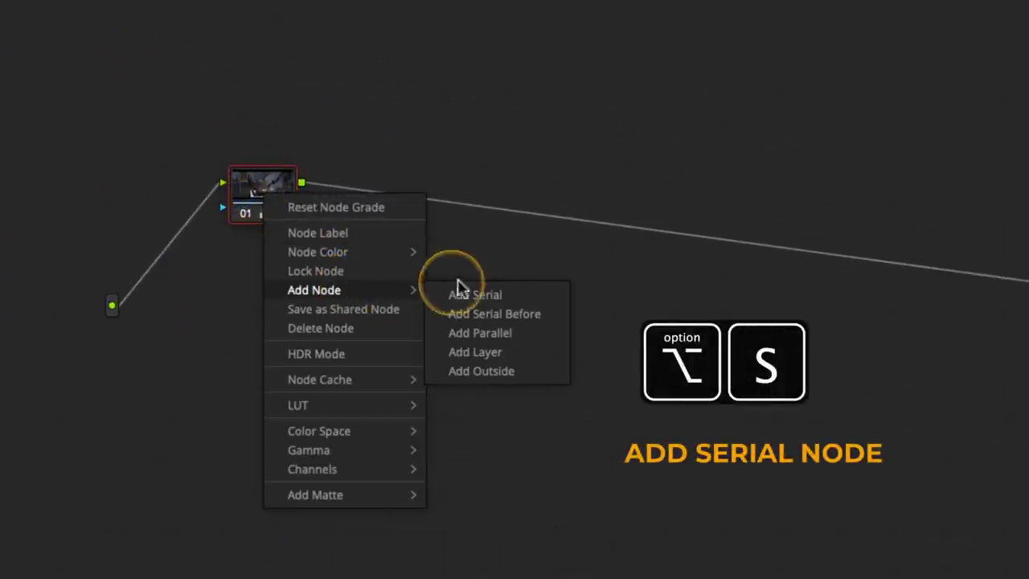
left_click(480, 299)
left_click_drag(362, 203, 391, 202)
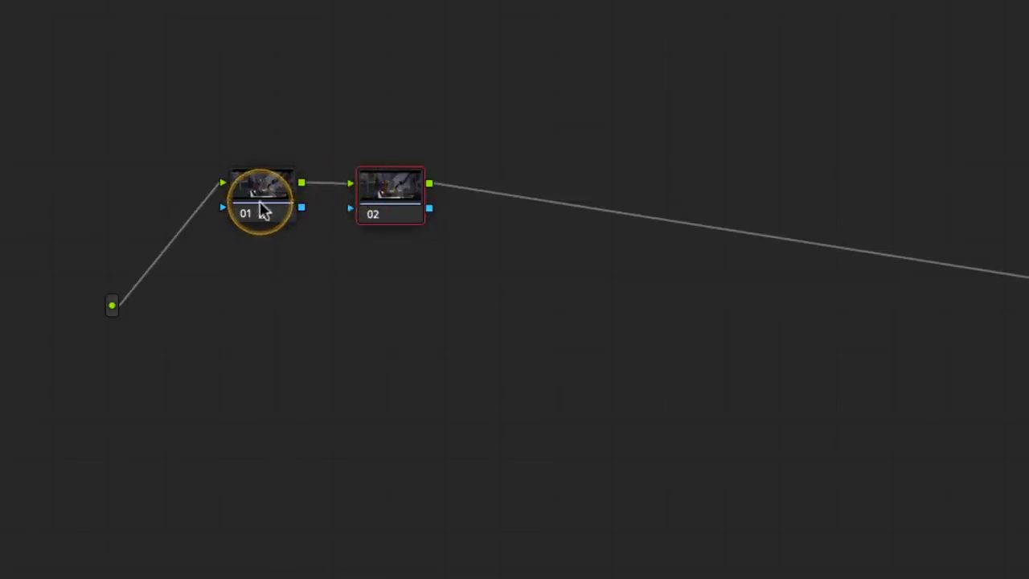
Select node 01, then node 02, in the node tree.
left_click(112, 309)
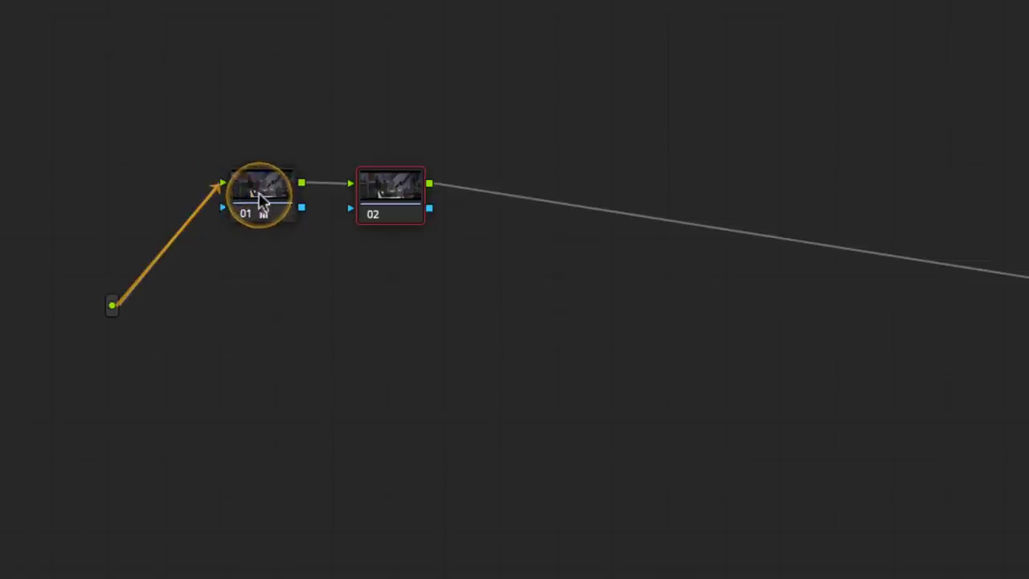
left_click(259, 199)
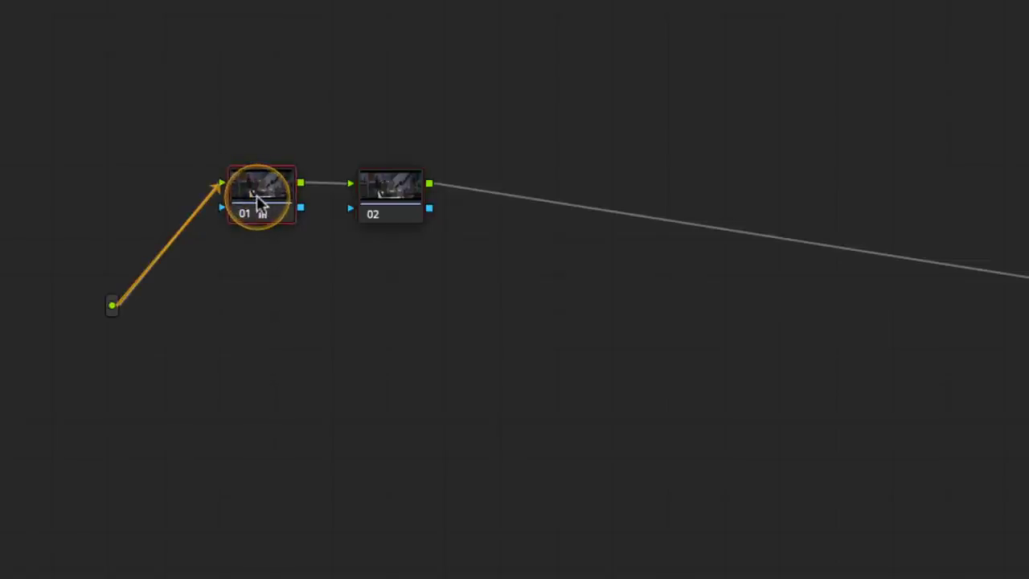
left_click(386, 200)
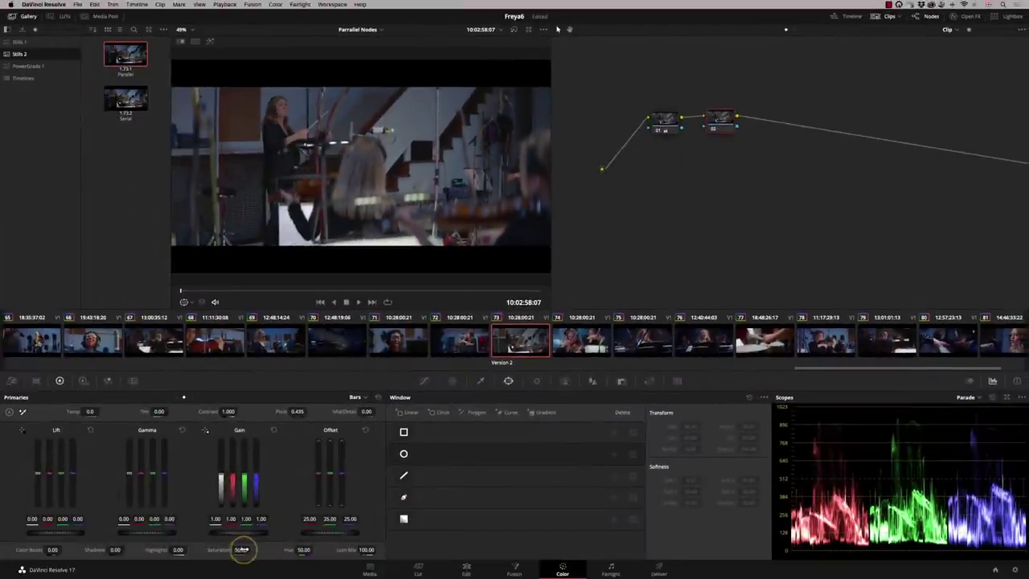
Drop node 02's saturation to 0 for greyscale and add serial node 03 after it.
left_click_drag(239, 554, 24, 569)
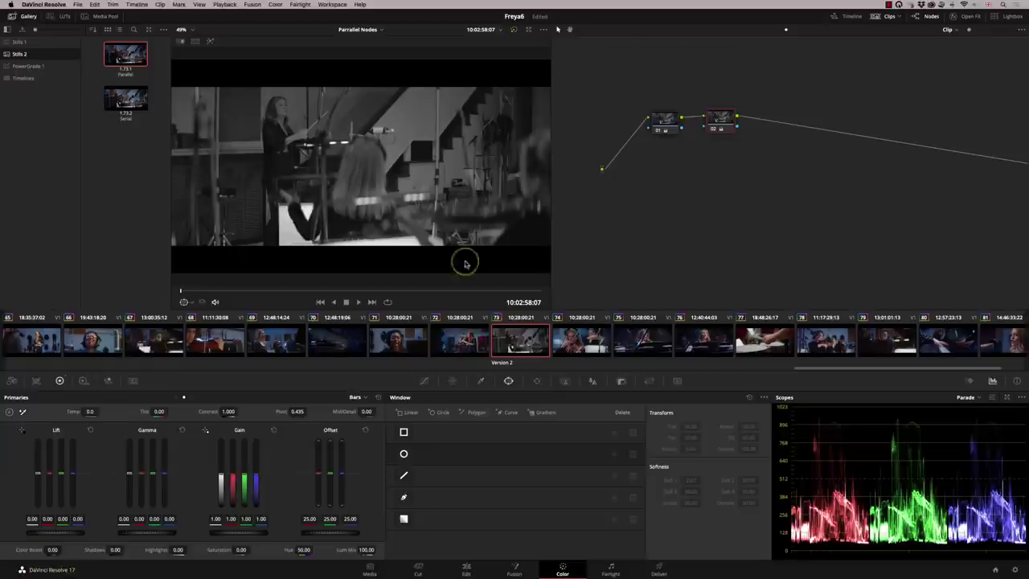
right_click(720, 121)
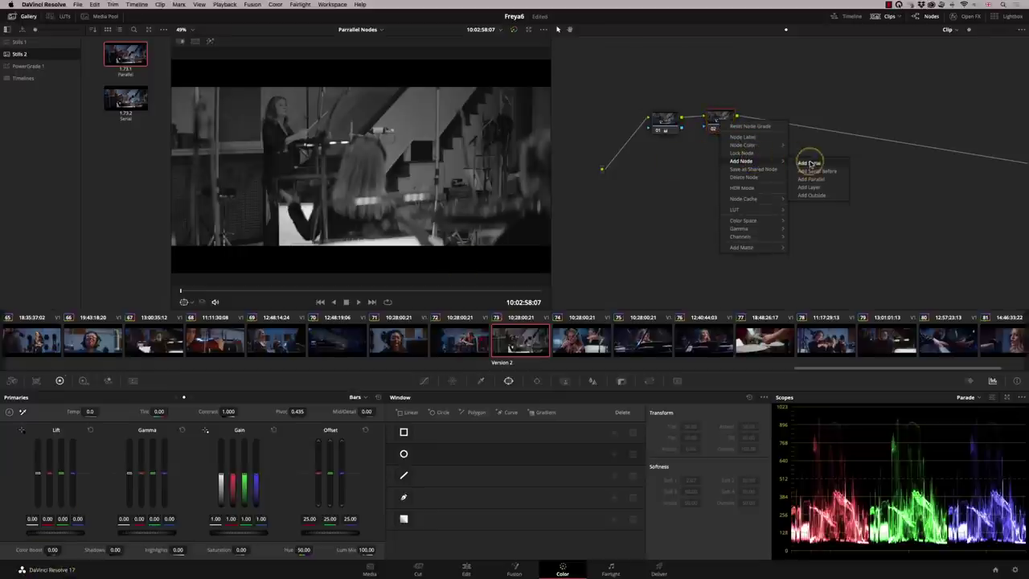
left_click(811, 163)
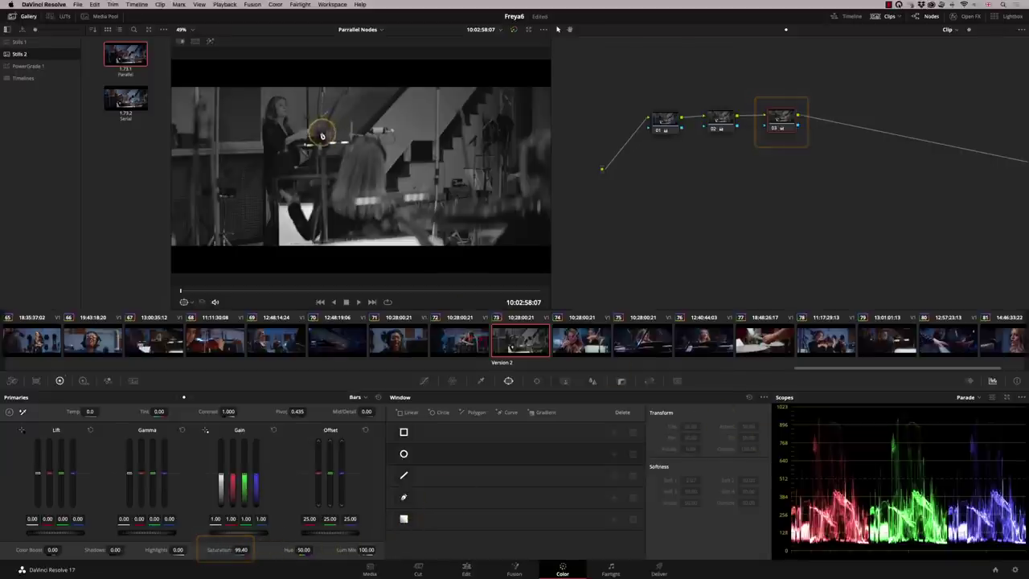
Show the Vectorscope and shift node 02's offset toward green to remove the magenta cast.
left_click(969, 397)
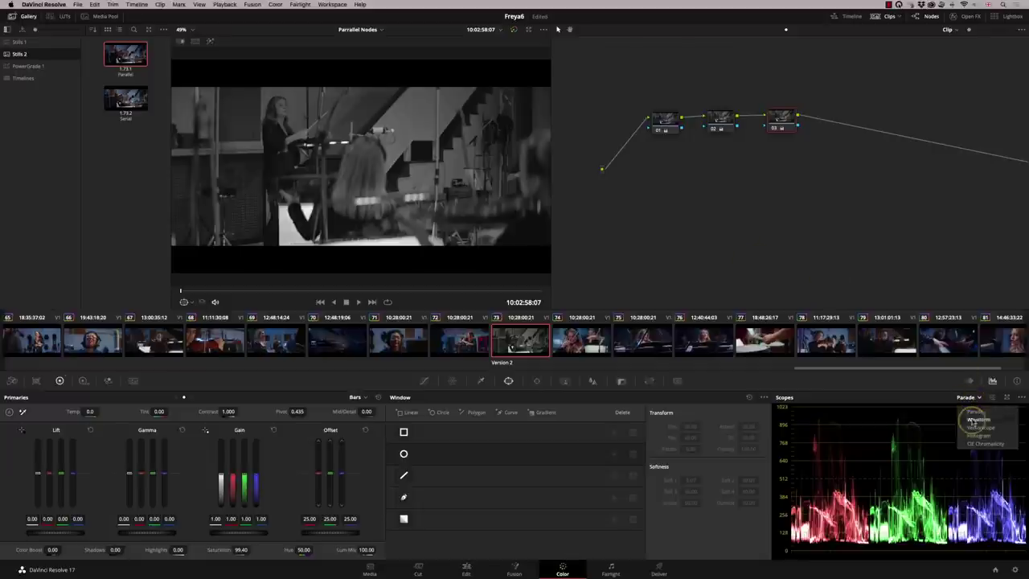
left_click(978, 427)
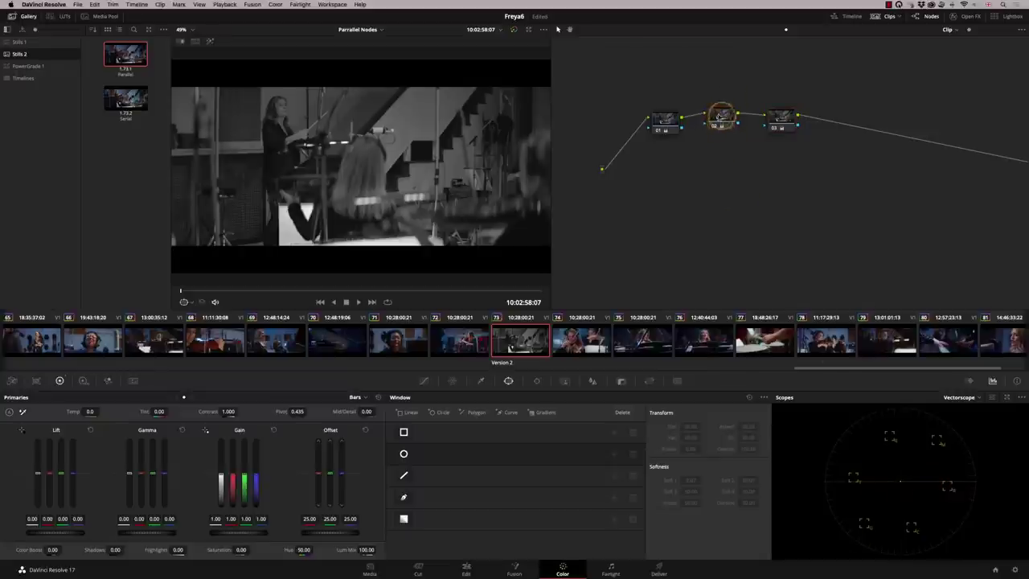
left_click(720, 117)
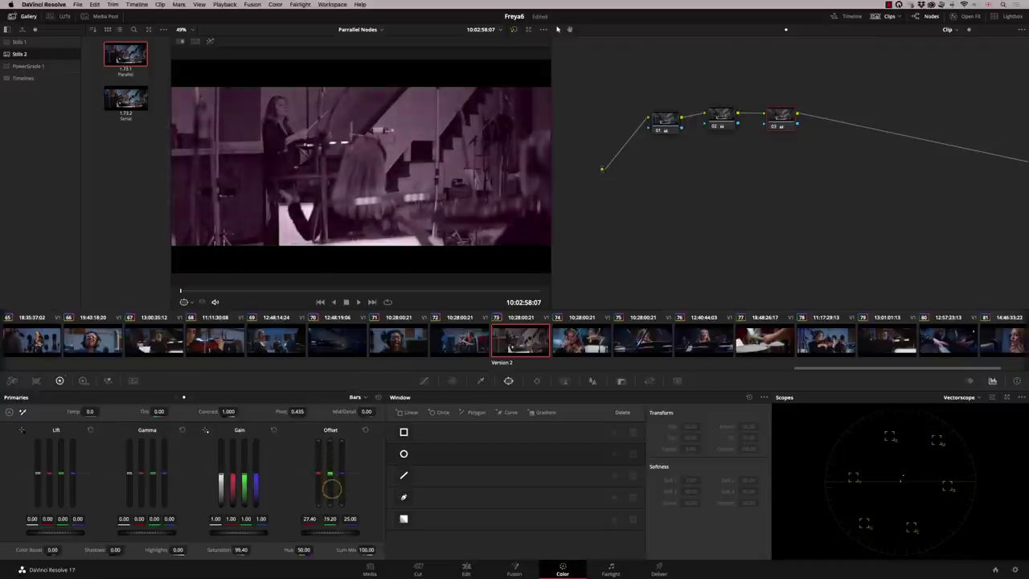
left_click_drag(331, 488, 332, 470)
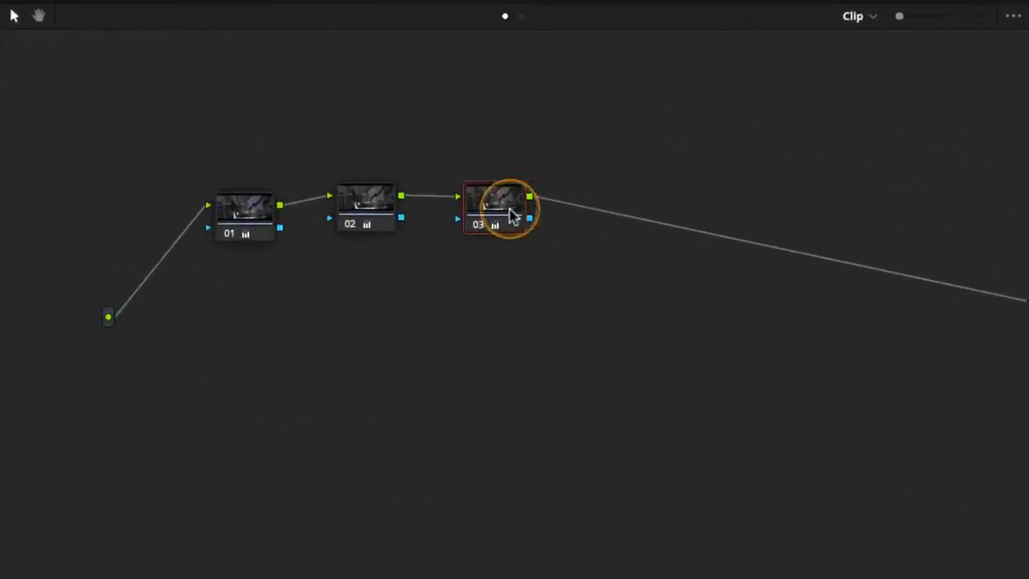
Delete node 03 and add a parallel node 04 alongside node 02.
right_click(783, 121)
left_click(572, 330)
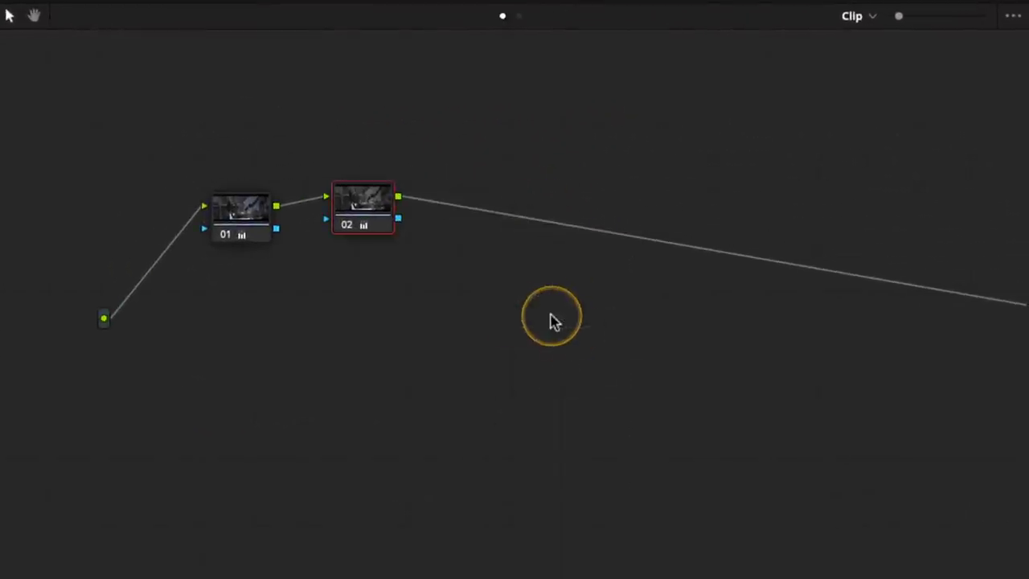
right_click(368, 225)
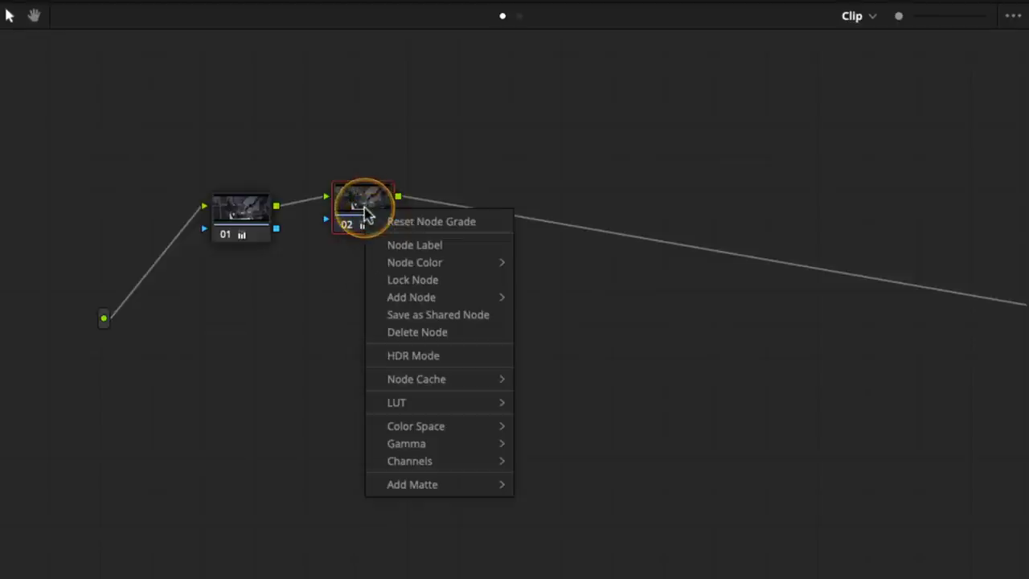
mouse_move(424, 296)
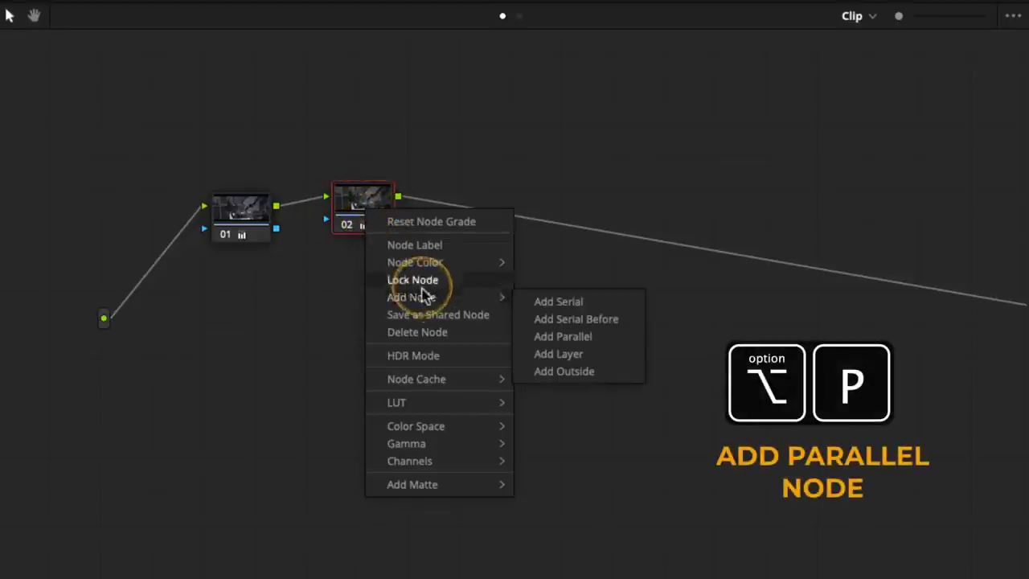
left_click(574, 338)
Place node 04 below node 02 and lower the mixer between the two branches.
left_click_drag(372, 280, 366, 317)
left_click(362, 201)
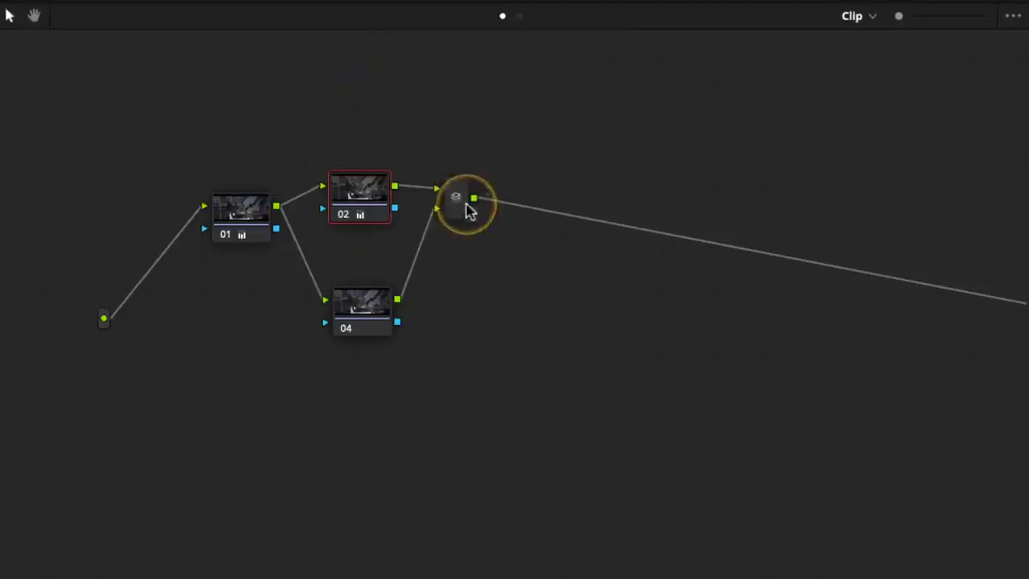
left_click_drag(457, 202, 455, 237)
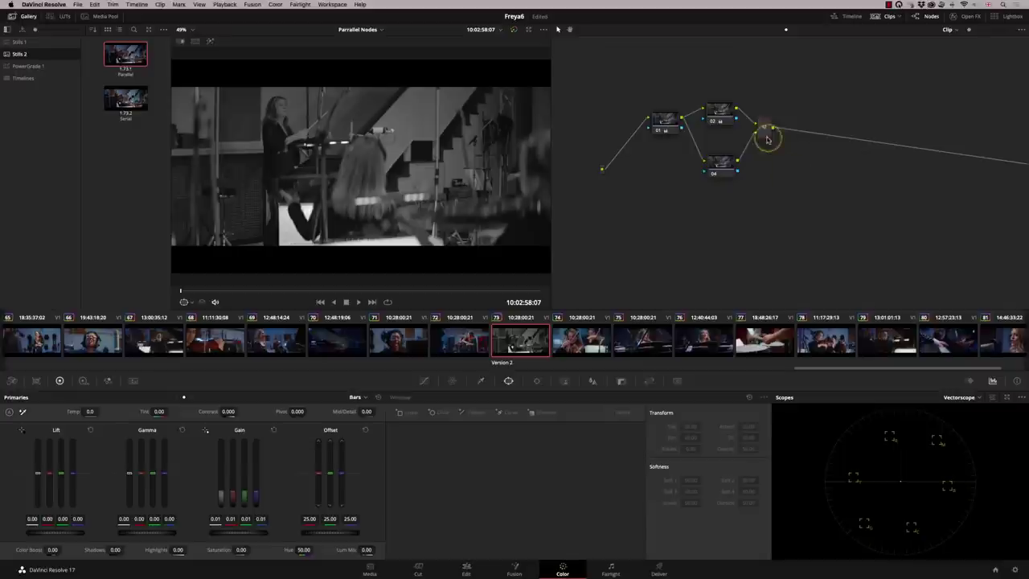
Raise node 04's saturation from 50 to 100 and move node 02 slightly higher.
left_click(718, 168)
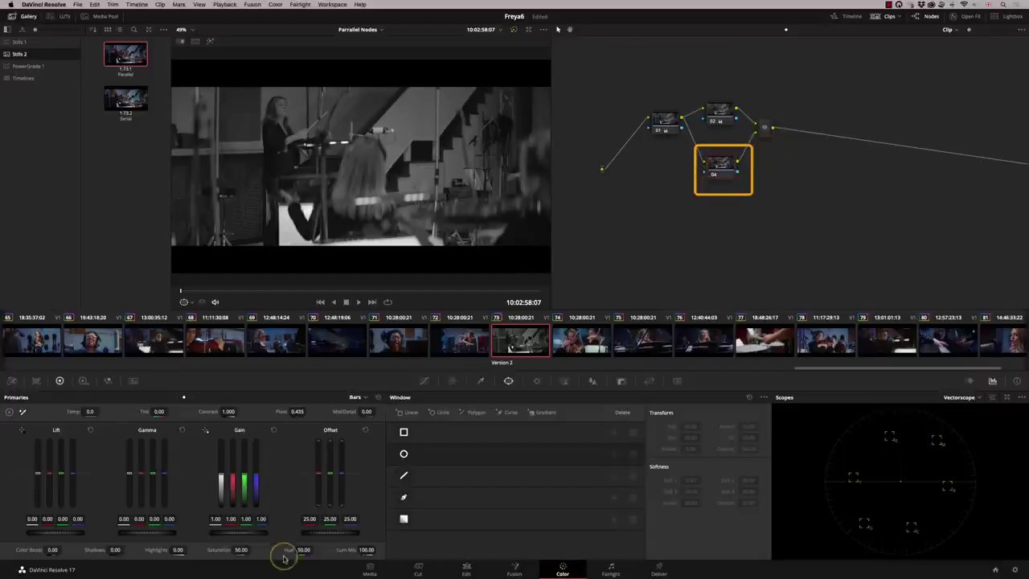
left_click_drag(244, 551, 252, 550)
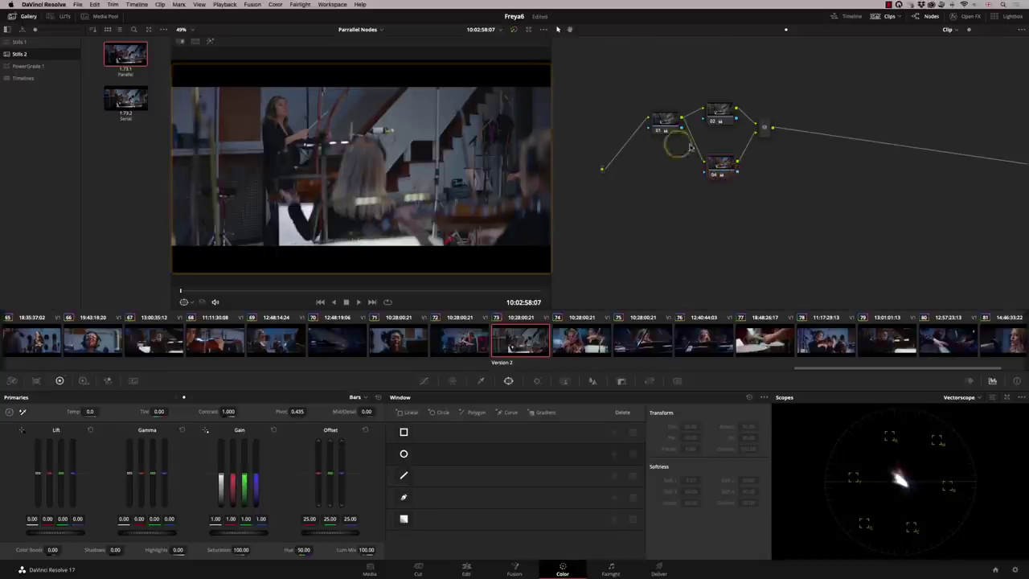
left_click(727, 177)
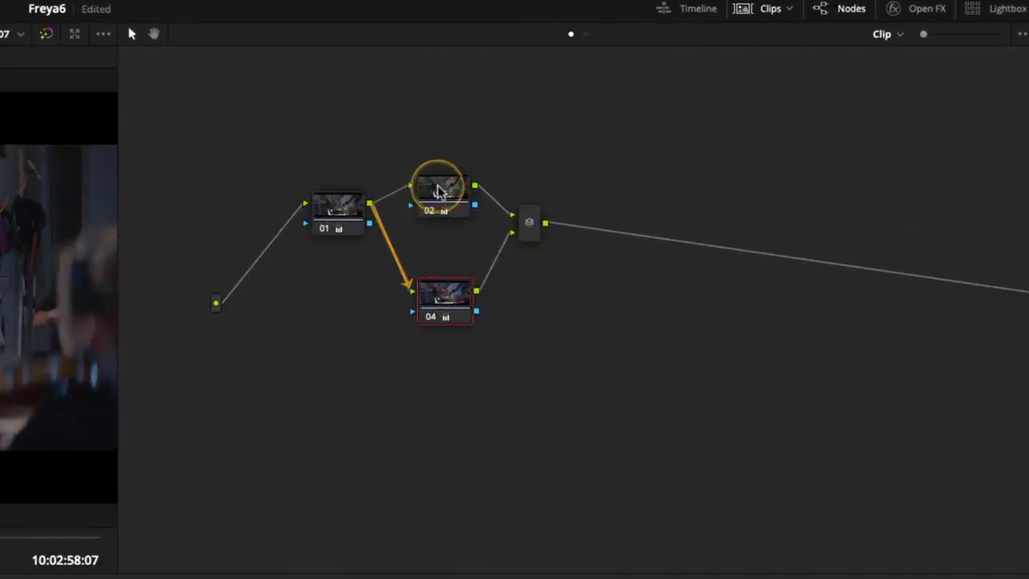
left_click_drag(439, 187, 443, 172)
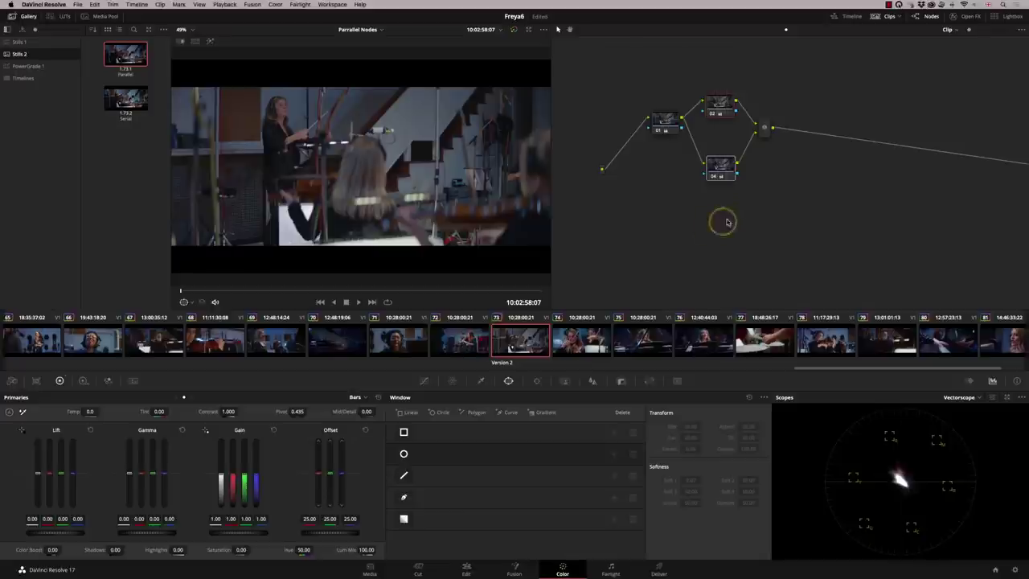
key("super+d")
key("super+d")
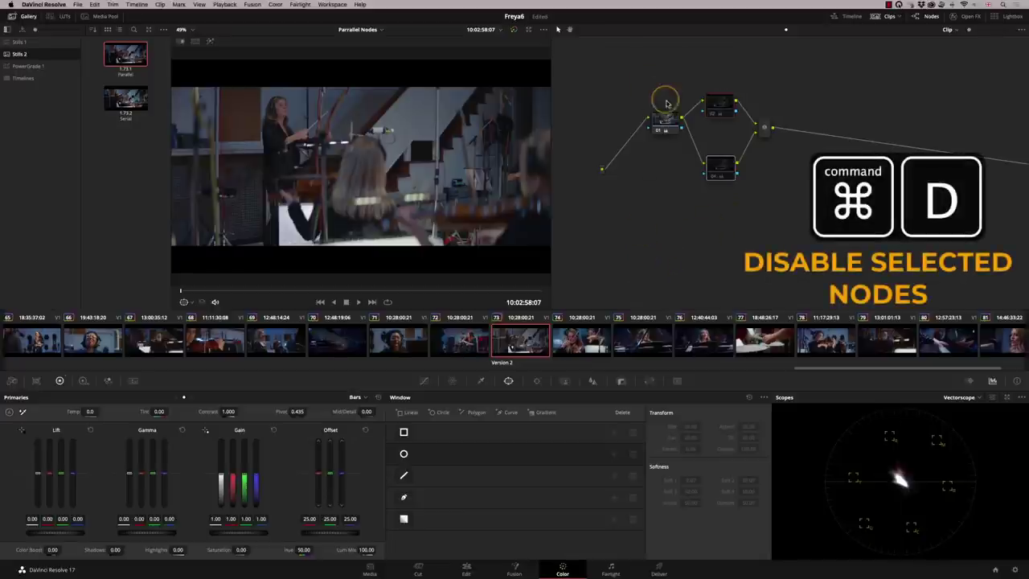
key("super+d")
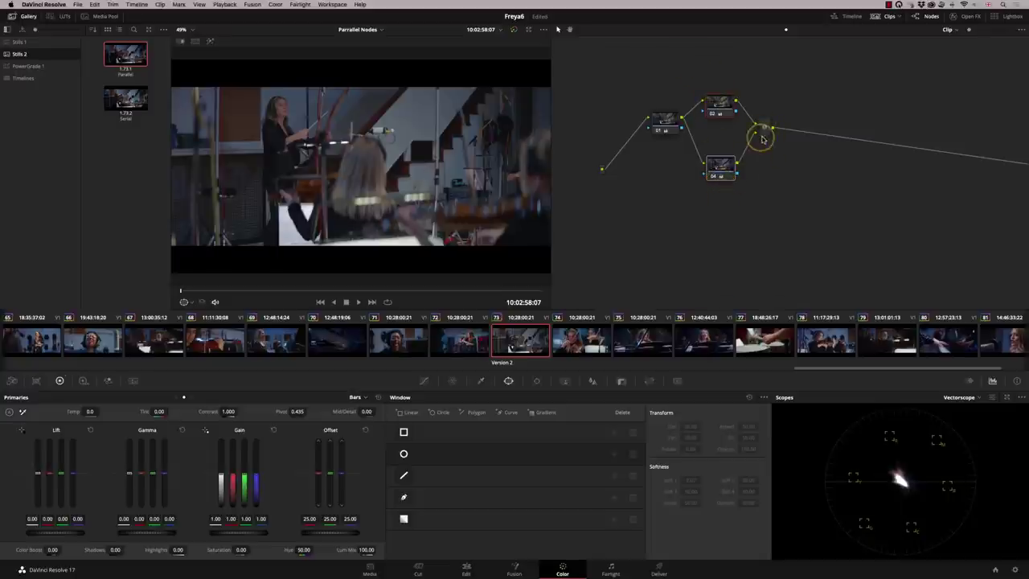
left_click(721, 170)
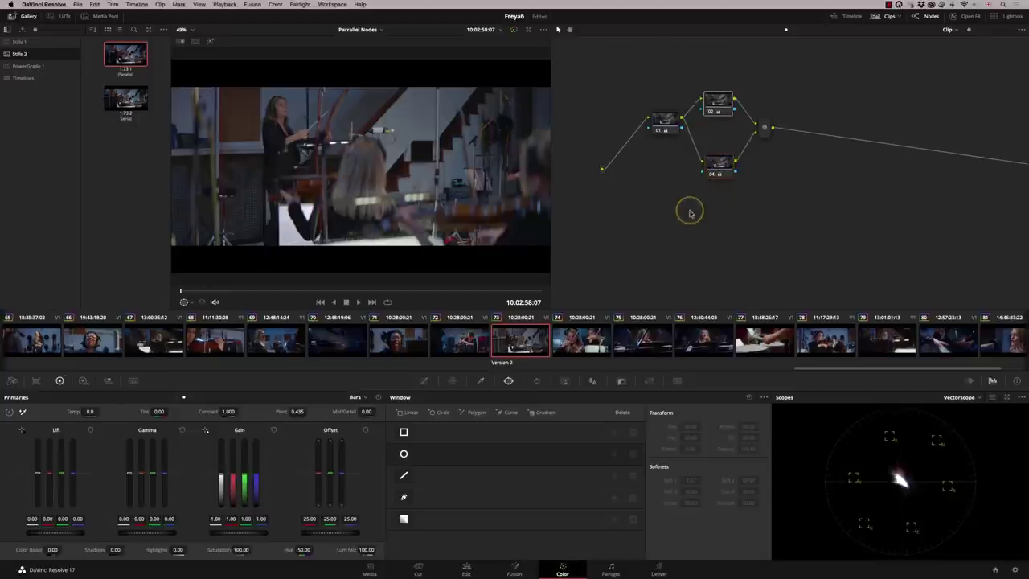
Add parallel node 05 below node 04 and move it clear of node 04.
right_click(716, 176)
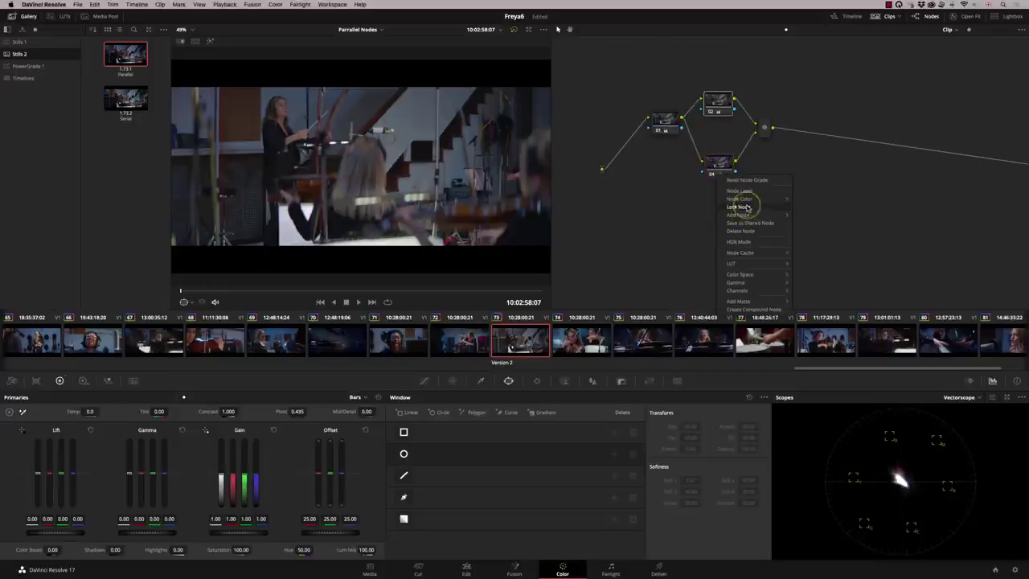
mouse_move(760, 215)
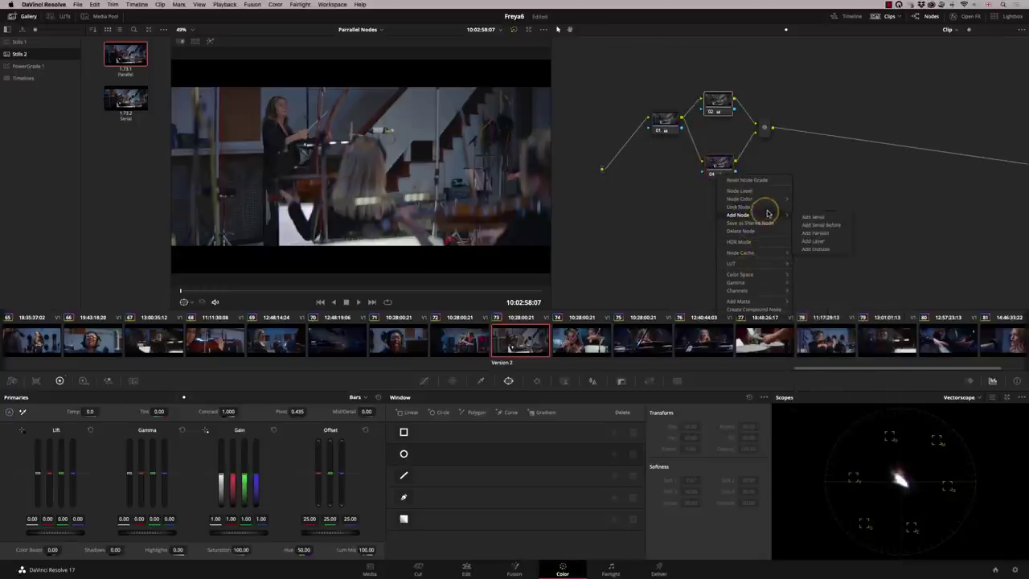
left_click(812, 231)
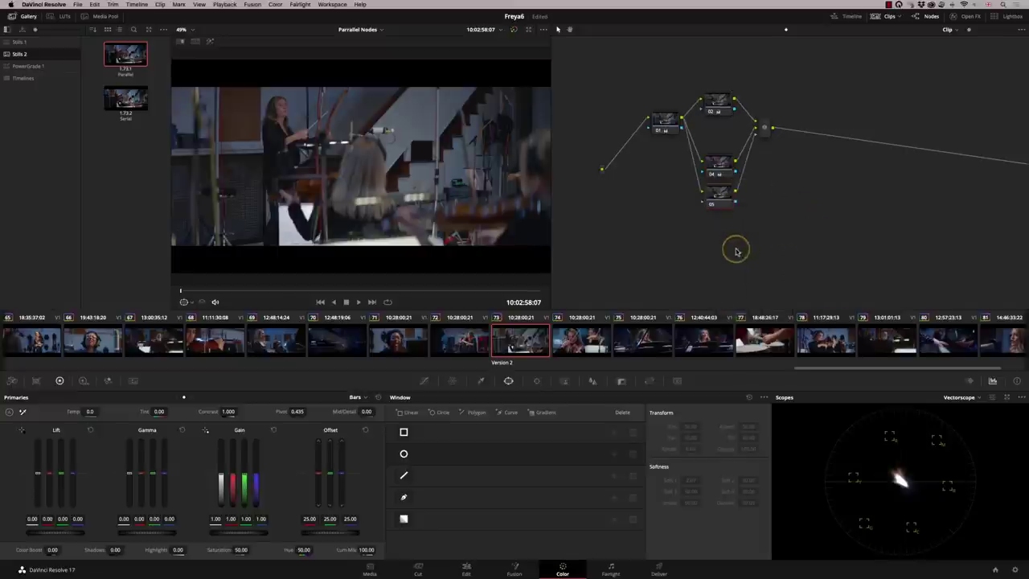
left_click_drag(719, 193, 722, 206)
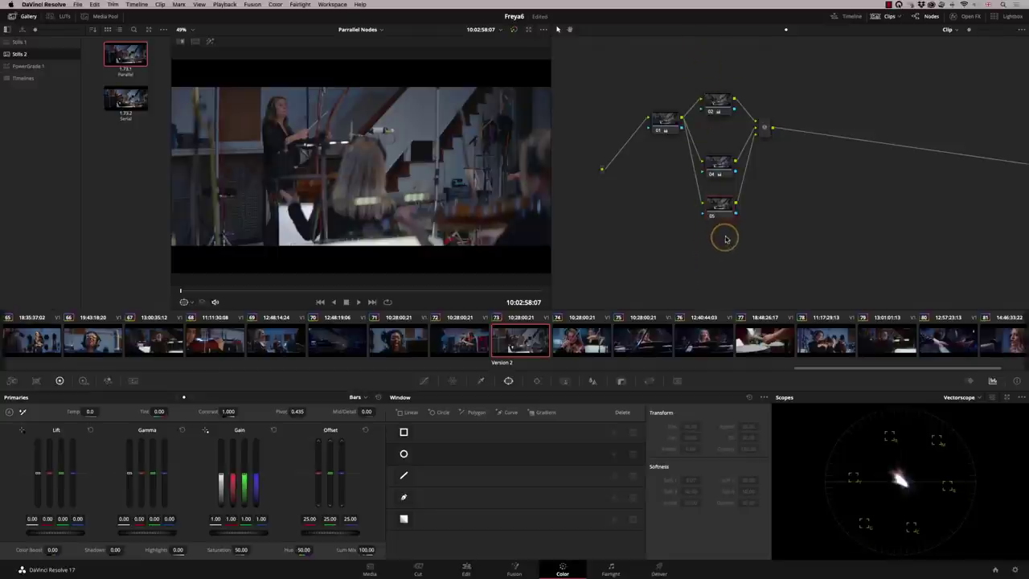
Wire node 01's output into node 05, then deselect the nodes.
left_click_drag(681, 118, 702, 201)
left_click(669, 122)
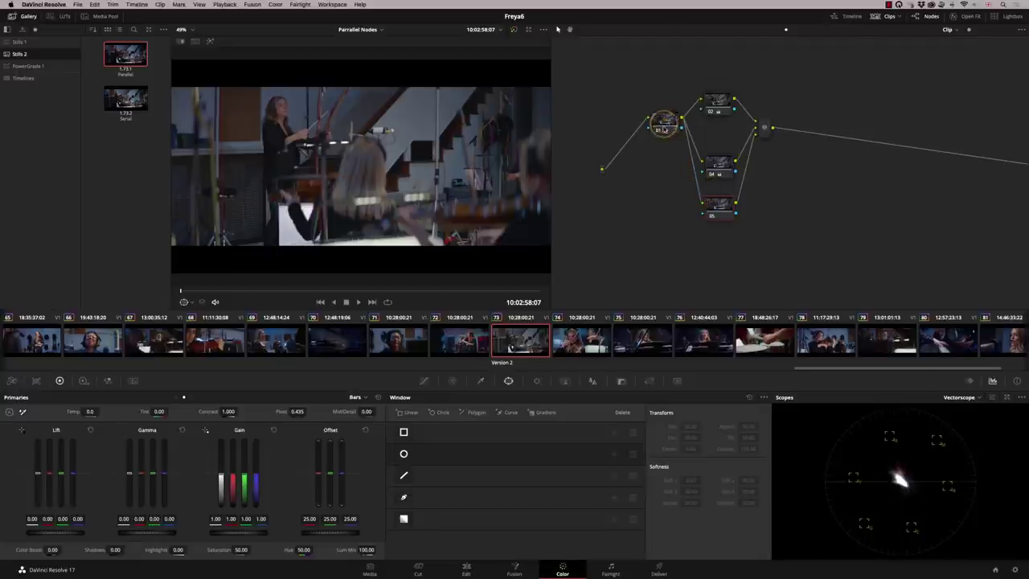
left_click(681, 183)
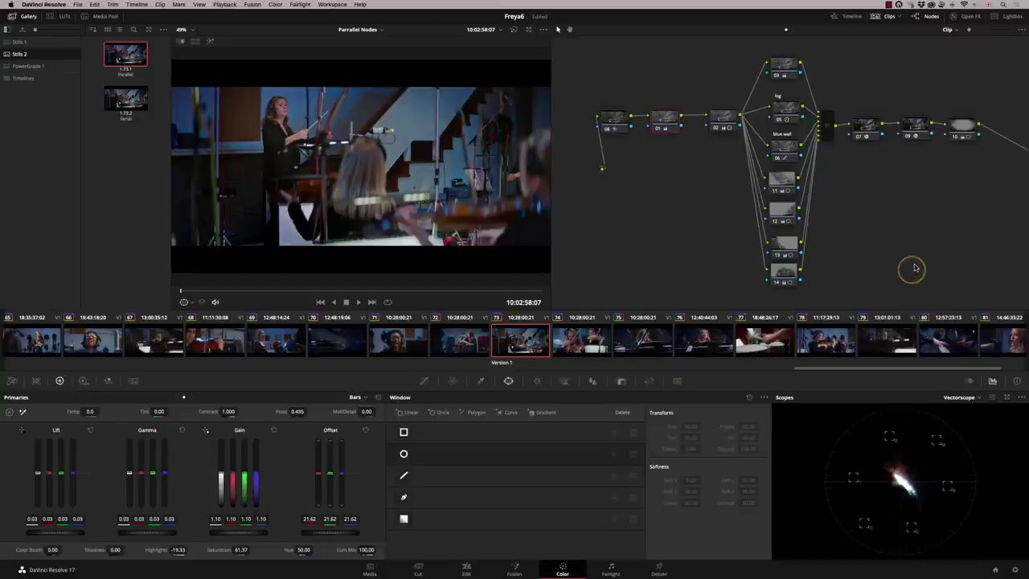
Disable all Version 1 nodes with Cmd+D, then re-enable only node 07.
left_click_drag(600, 46, 947, 300)
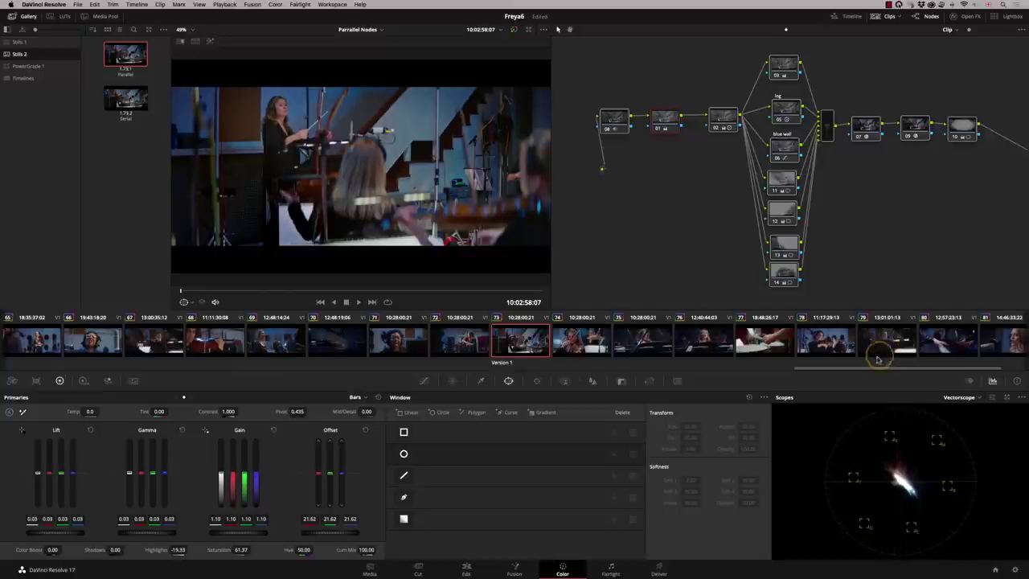
key("super+d")
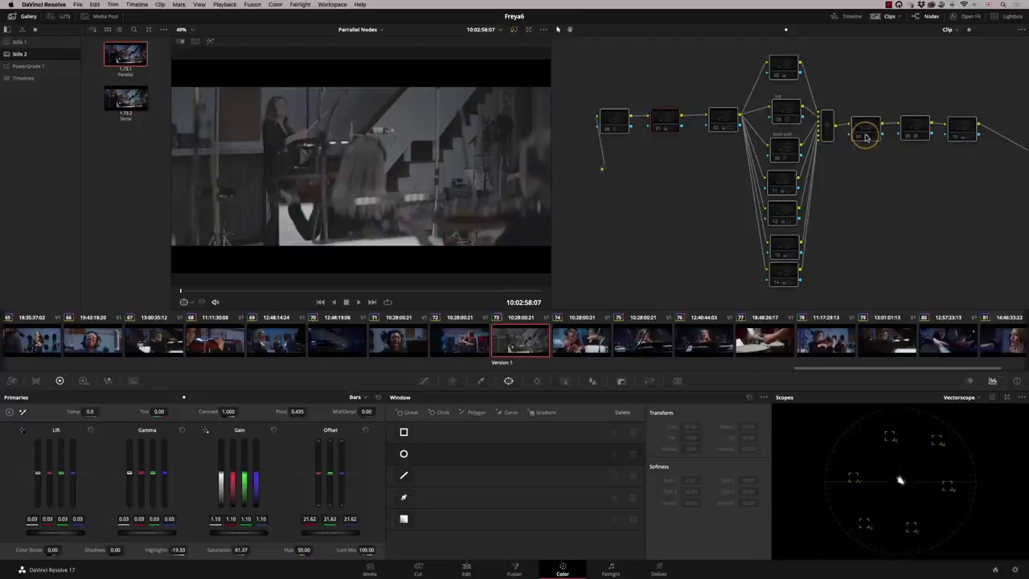
scroll(860, 139, "left", 1)
left_click(862, 142)
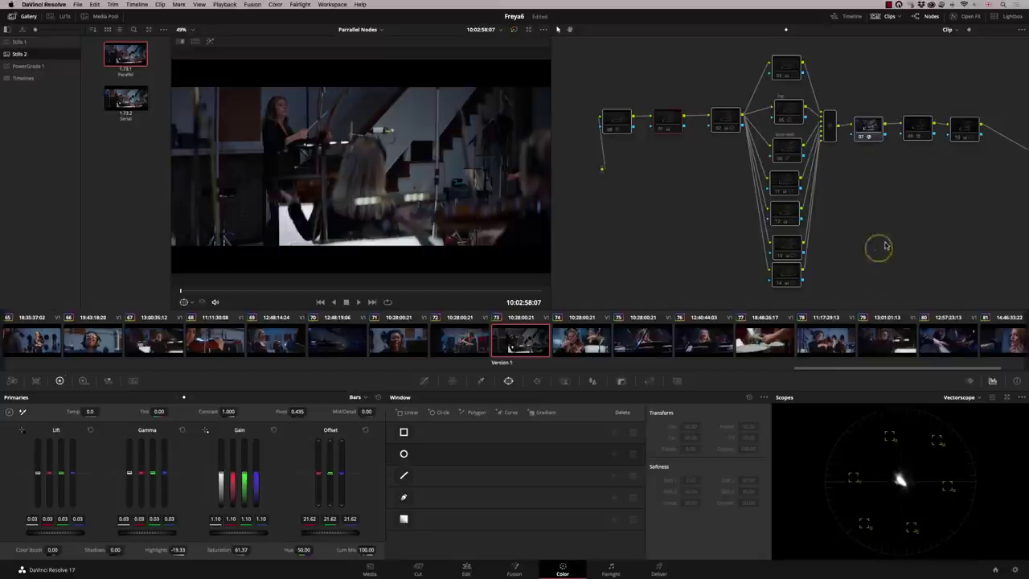
Re-enable node 01 (gain 1.10, offset 21.62) with Cmd+D after briefly opening the OpenFX library.
left_click(971, 16)
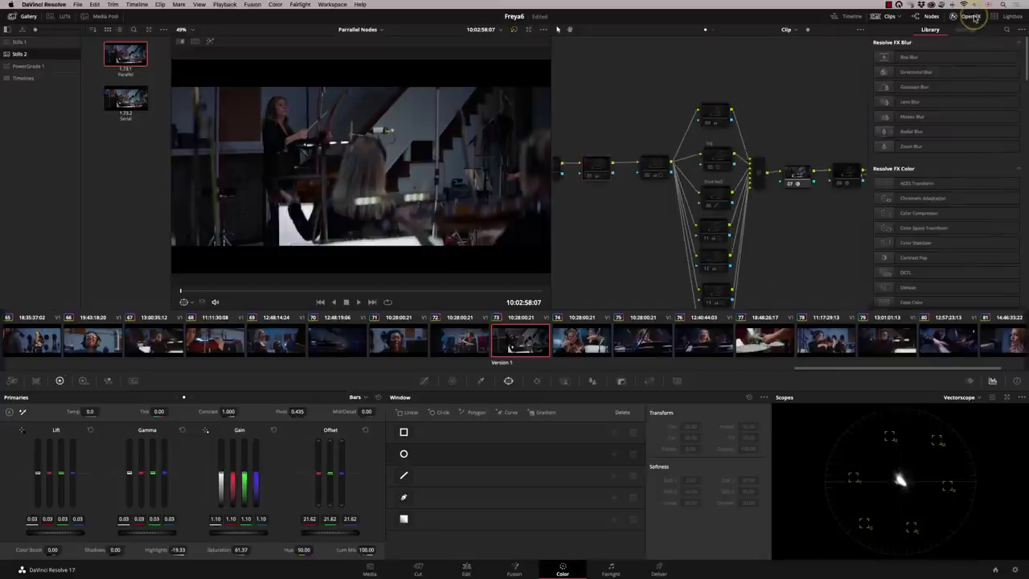
left_click_drag(923, 228, 797, 175)
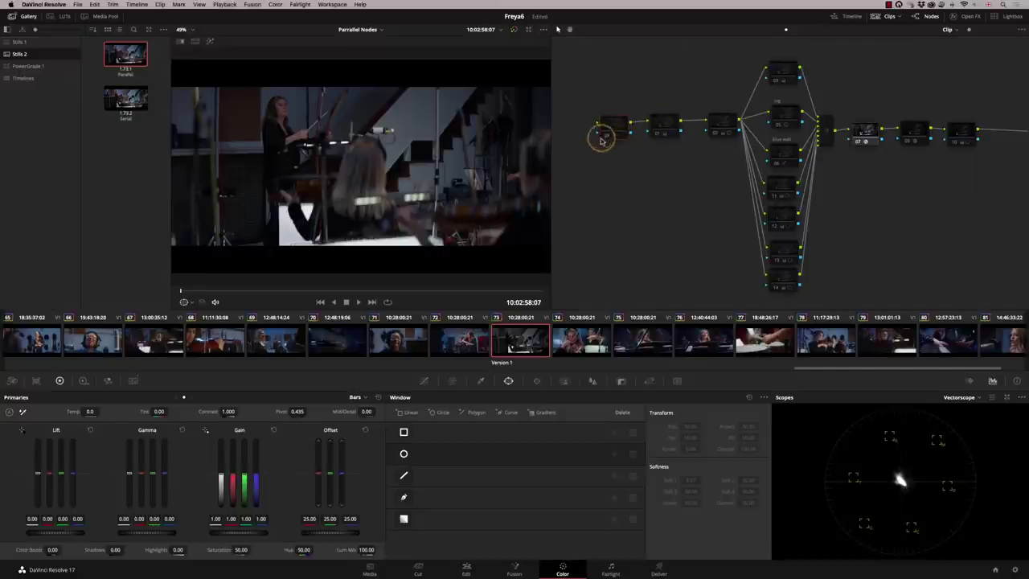
left_click(655, 122)
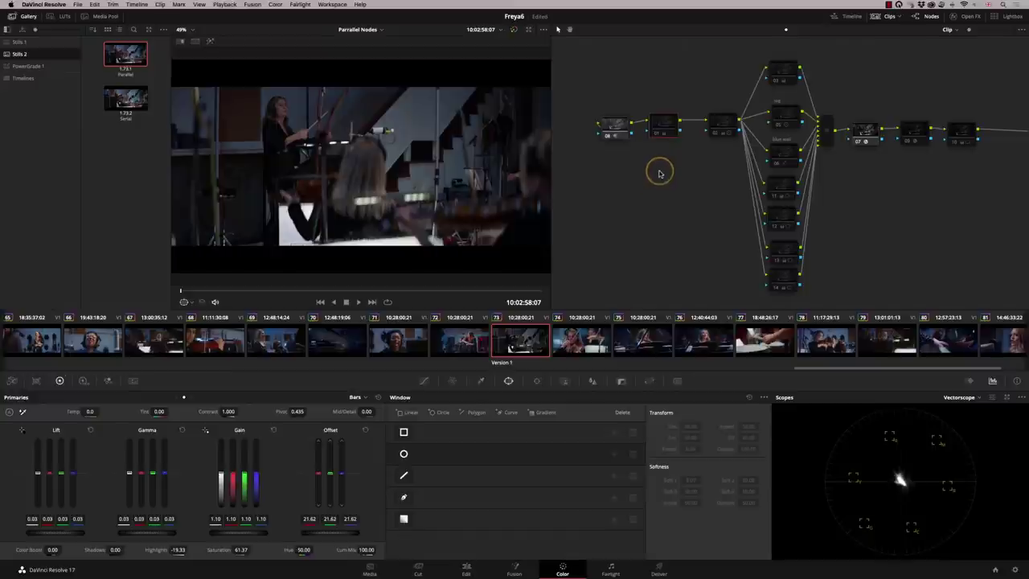
key("super+d")
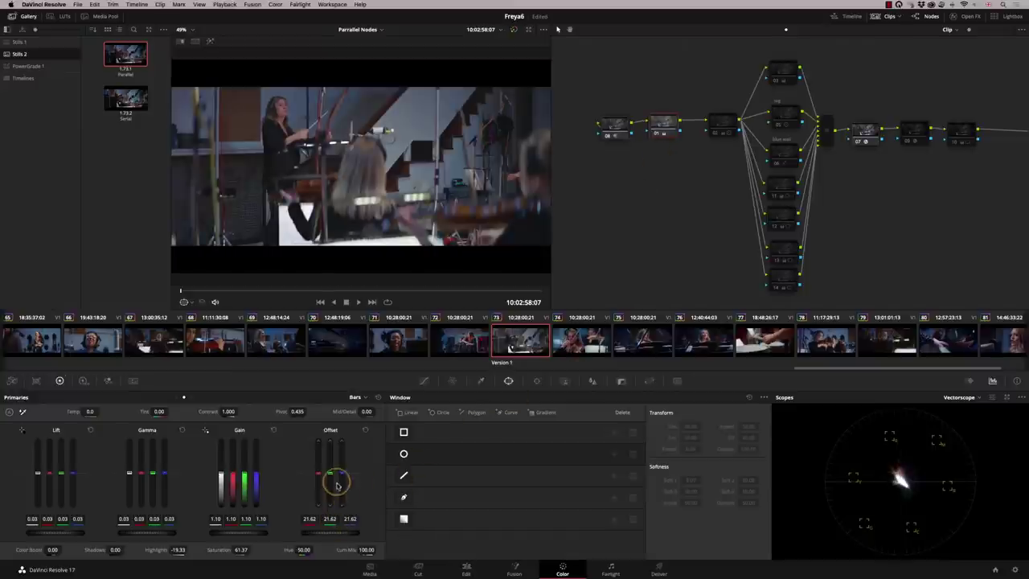
Switch the scope to the RGB Parade and select node 02 to load its grade.
left_click(970, 400)
left_click(965, 411)
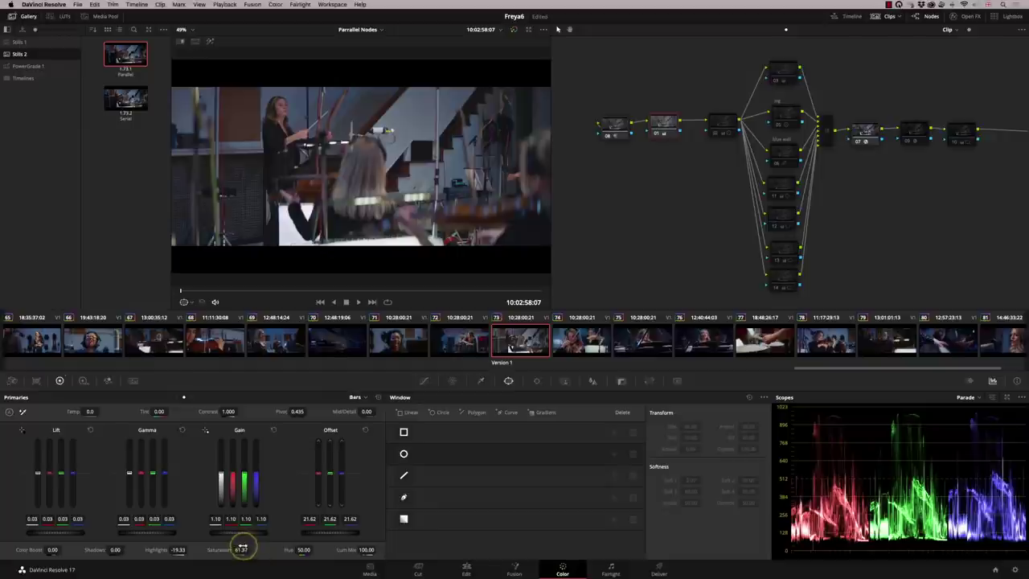
left_click(716, 133)
left_click(714, 133)
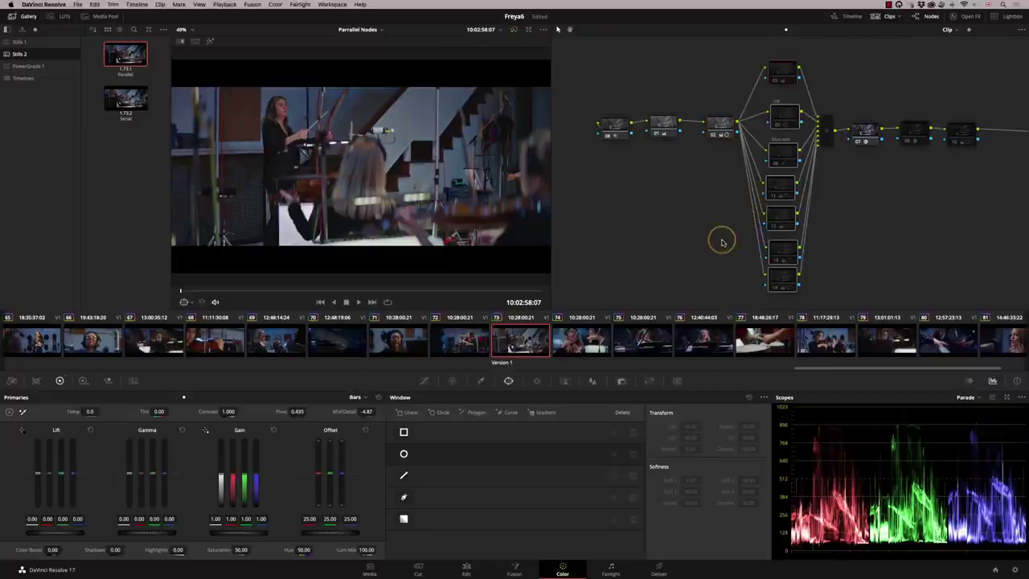
Select the parallel node column down to node 14, then disable and re-enable it to compare.
left_click(782, 284)
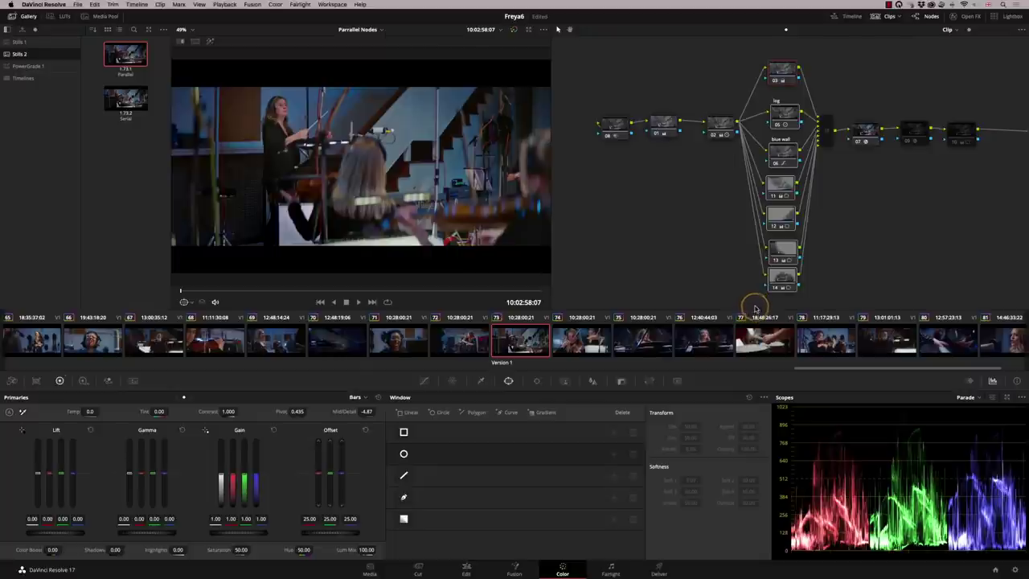
key("super+d")
key("super+d")
key("super+d")
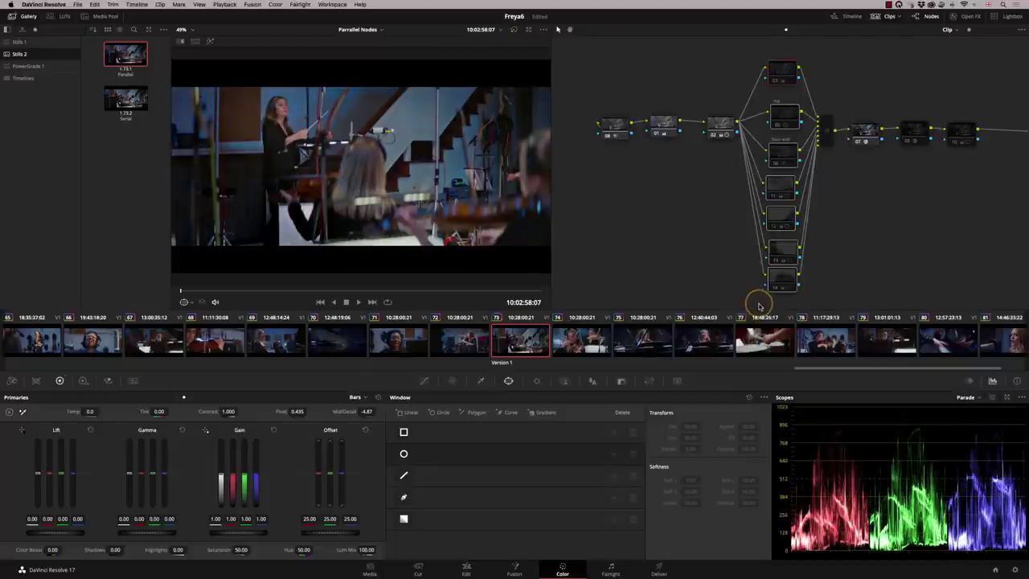
key("super+d")
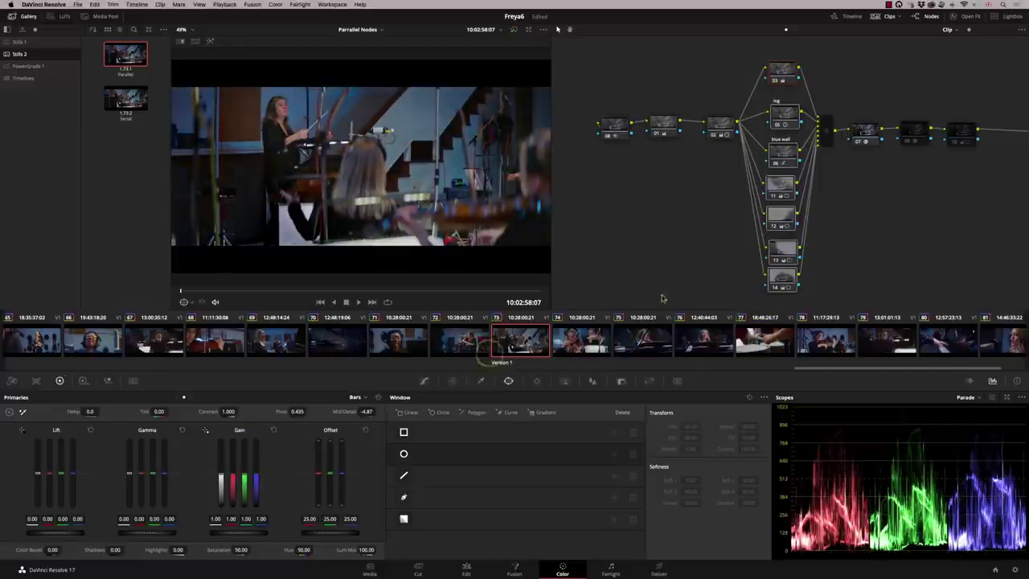
Toggle the 'blue wall' node 06 off, on, and off again with Ctrl+D.
left_click(787, 118)
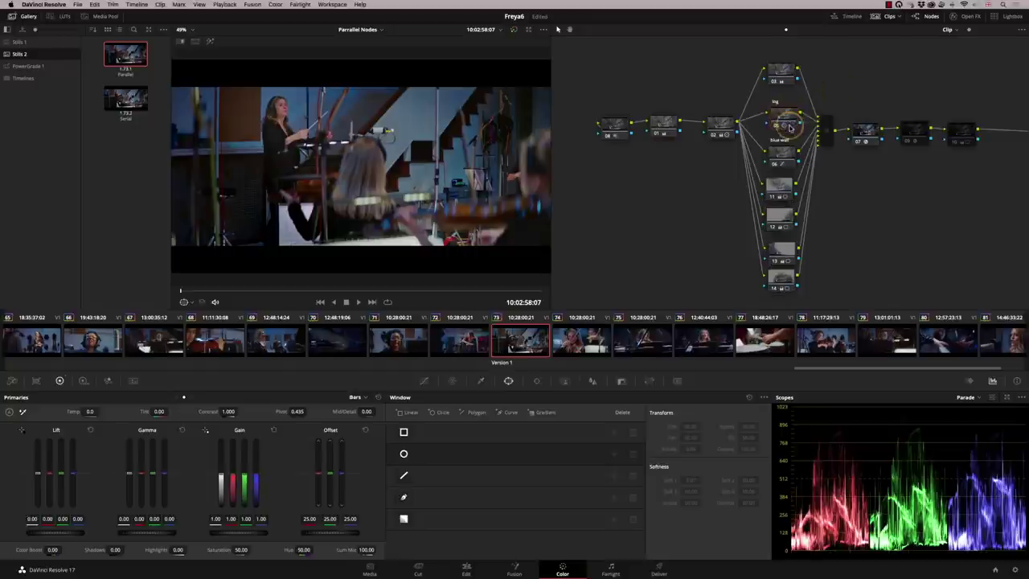
left_click(783, 127)
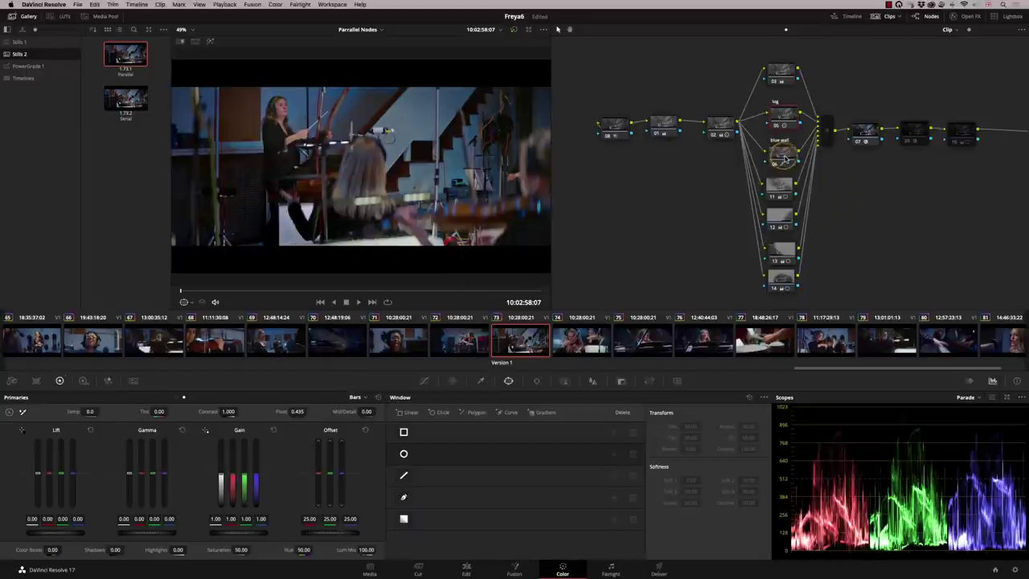
key("ctrl+d")
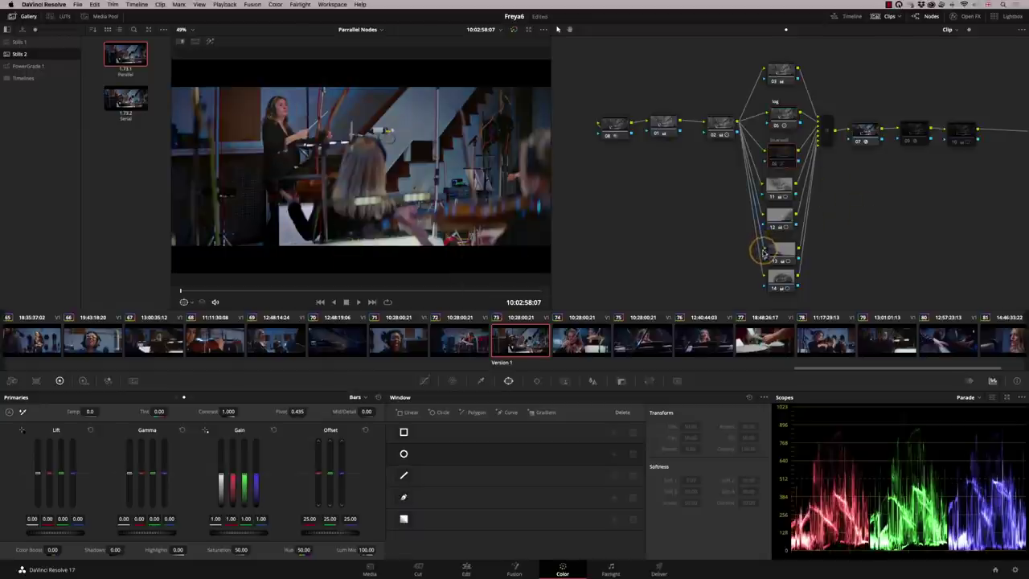
key("ctrl+d")
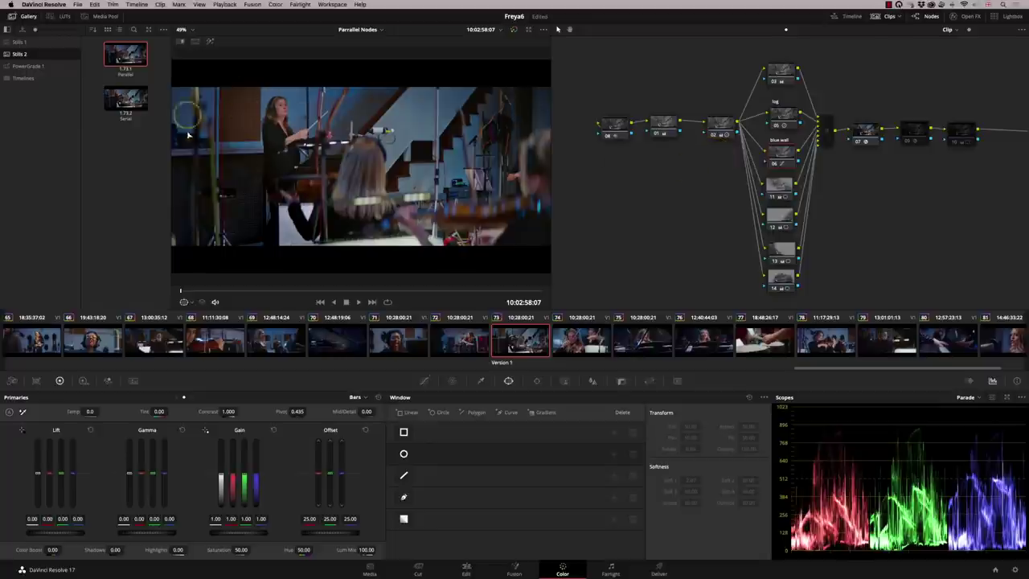
key("ctrl+d")
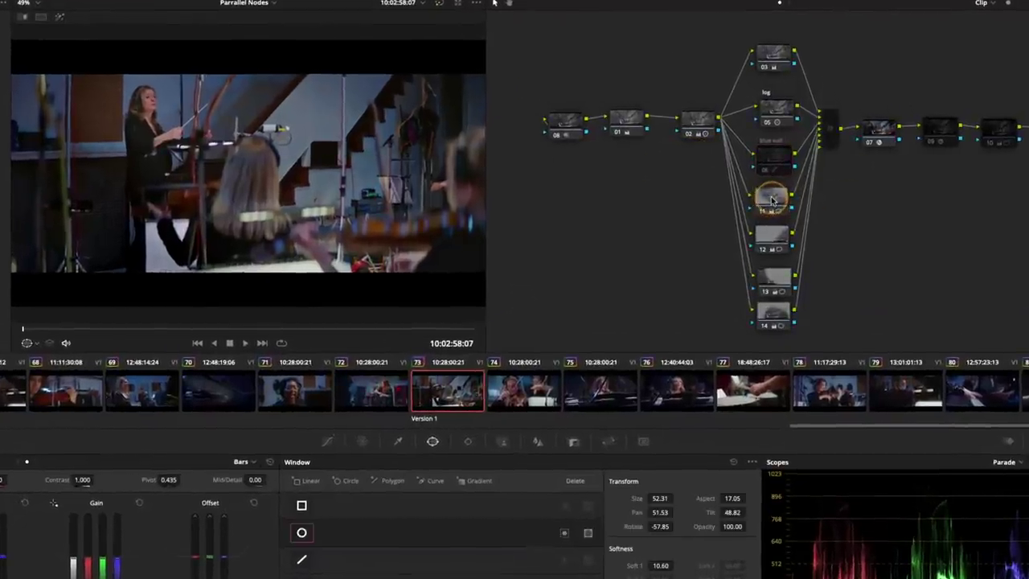
View the window shapes of nodes 14, 13, 12 and 11 in the viewer.
left_click(780, 219)
left_click(775, 282)
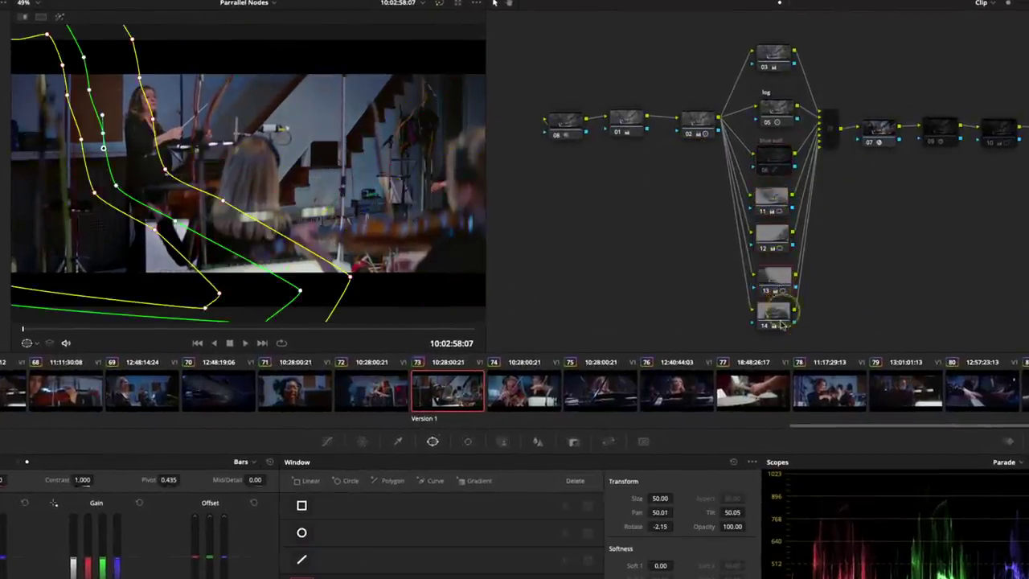
left_click(778, 318)
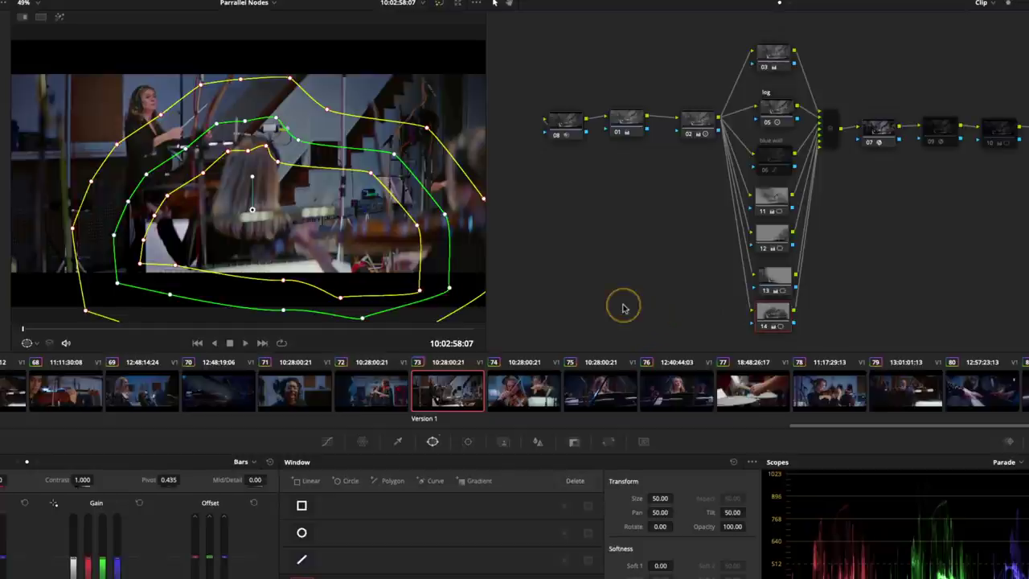
left_click(779, 281)
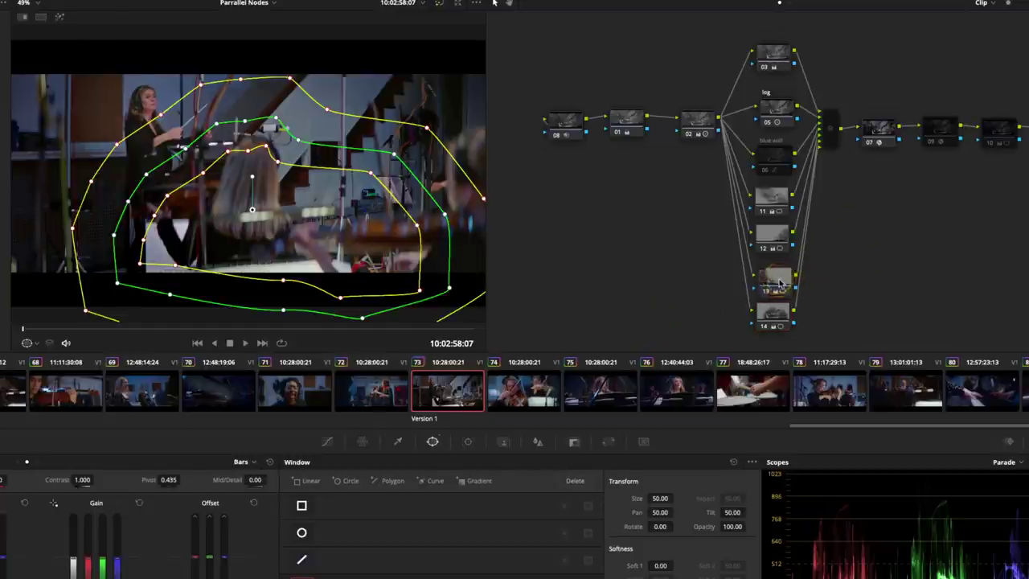
left_click(791, 291)
left_click(778, 257)
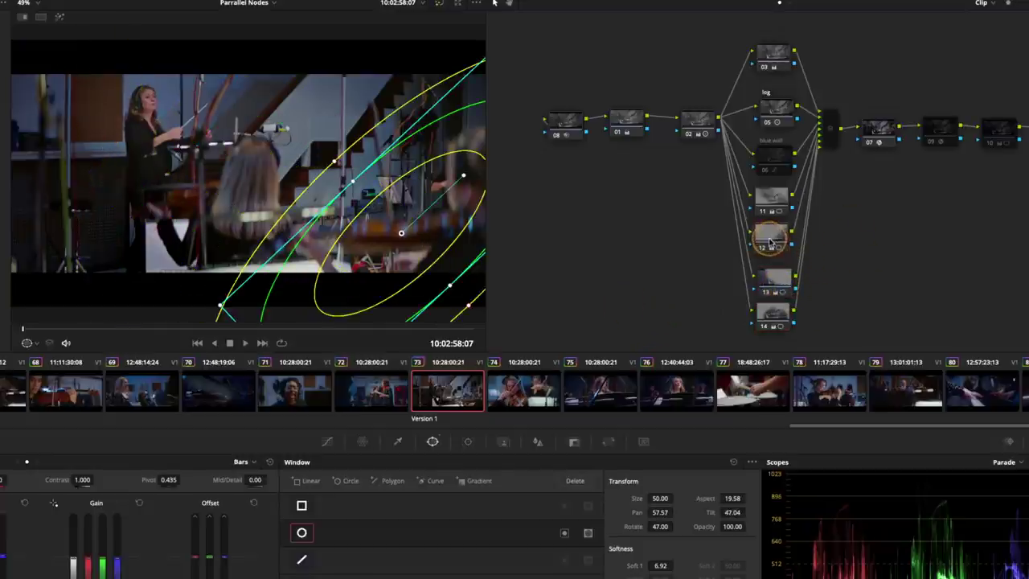
left_click(772, 201)
left_click(775, 239)
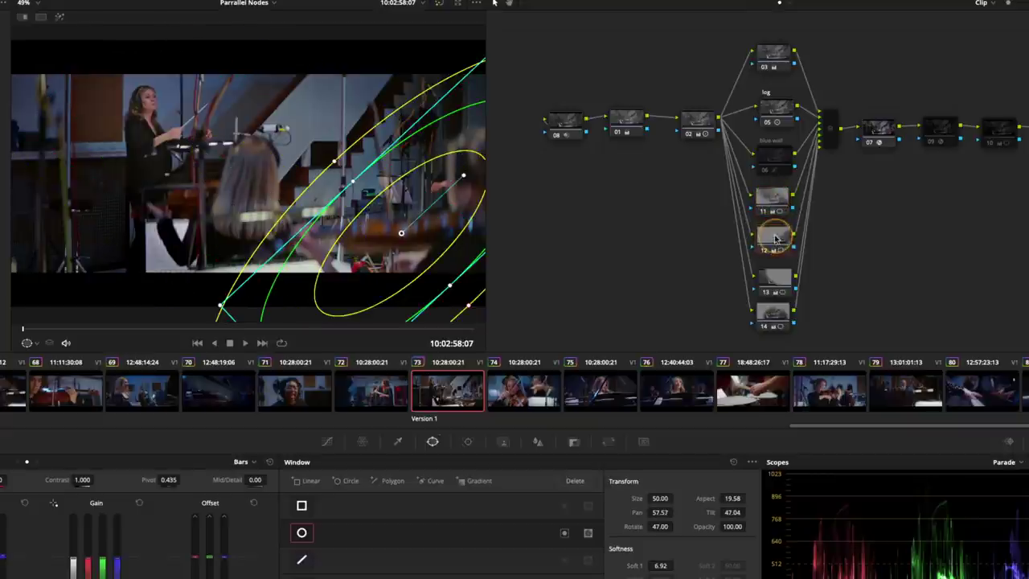
left_click(773, 201)
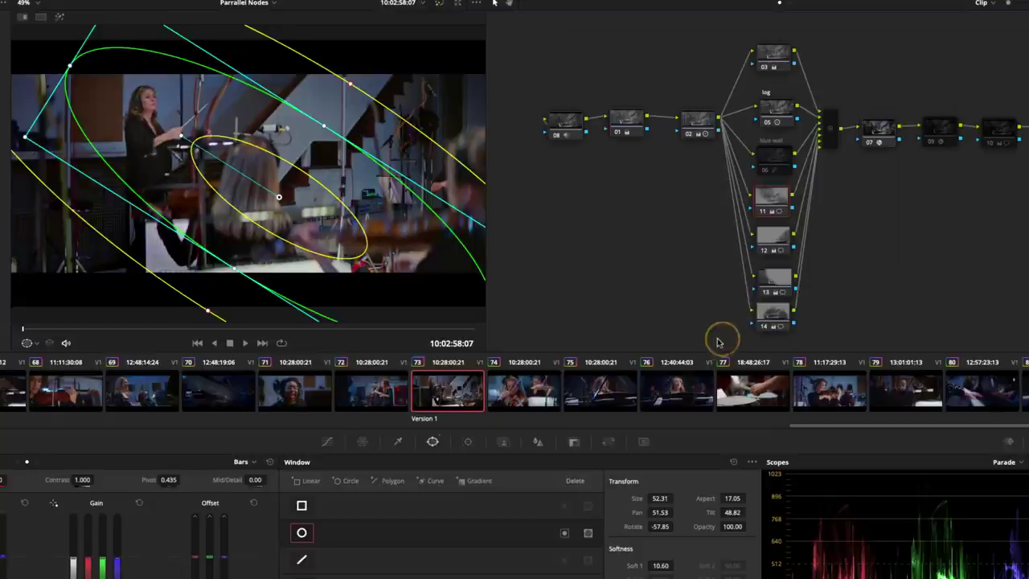
Toggle nodes 11, 14 and 13 individually with Ctrl+D to compare each window's effect.
key("ctrl+d")
key("ctrl+d")
key("ctrl+d")
key("ctrl+d")
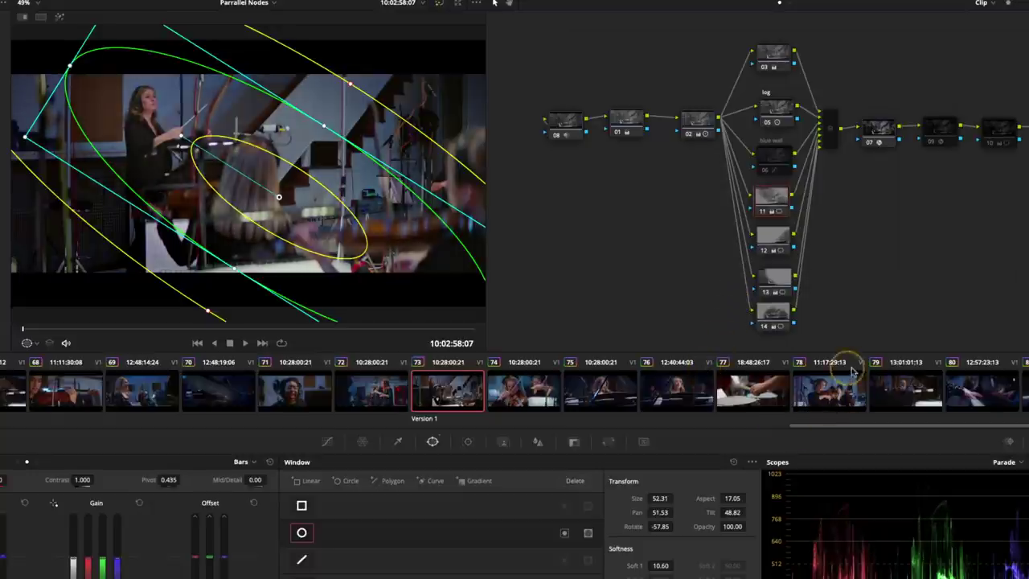
left_click(778, 312)
key("ctrl+d")
key("ctrl+d")
key("ctrl+d")
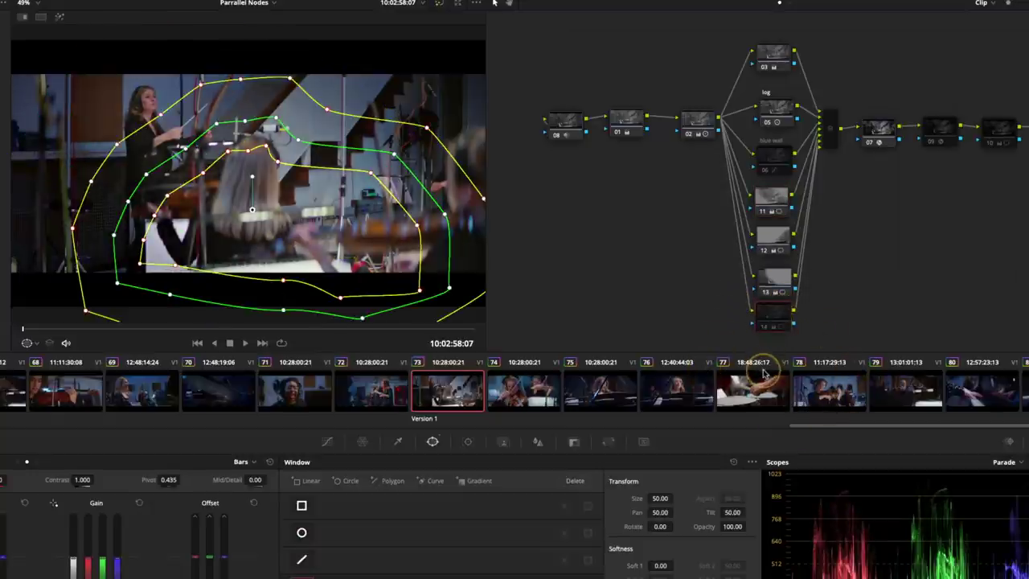
left_click(778, 282)
key("ctrl+d")
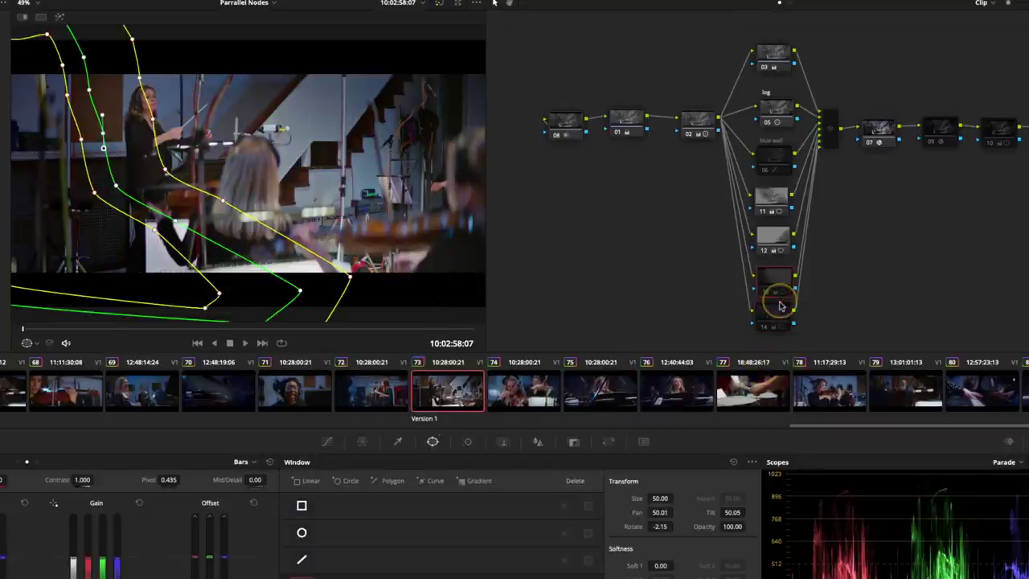
key("ctrl+d")
key("ctrl+d")
left_click(777, 242)
key("ctrl+d")
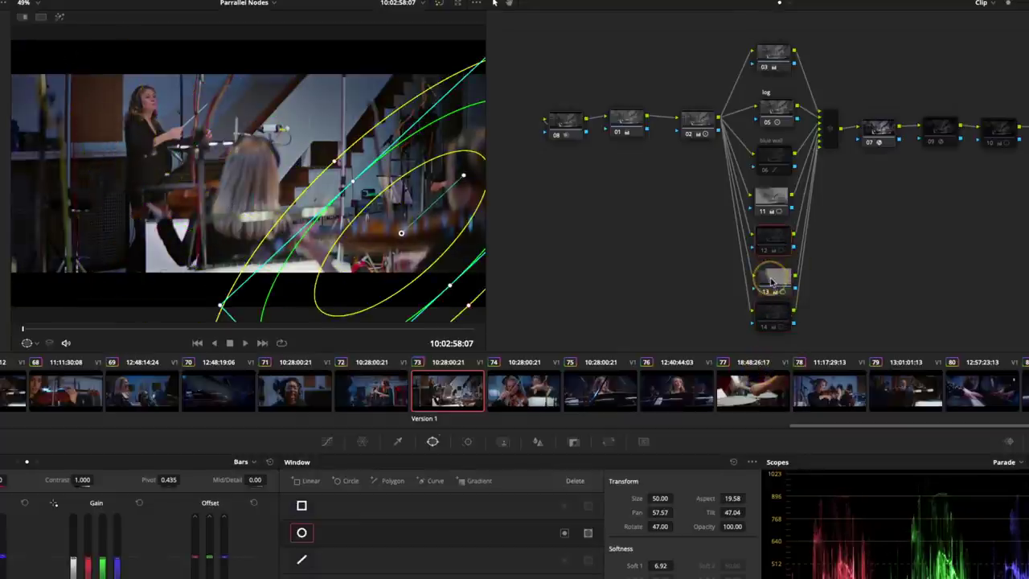
key("ctrl+d")
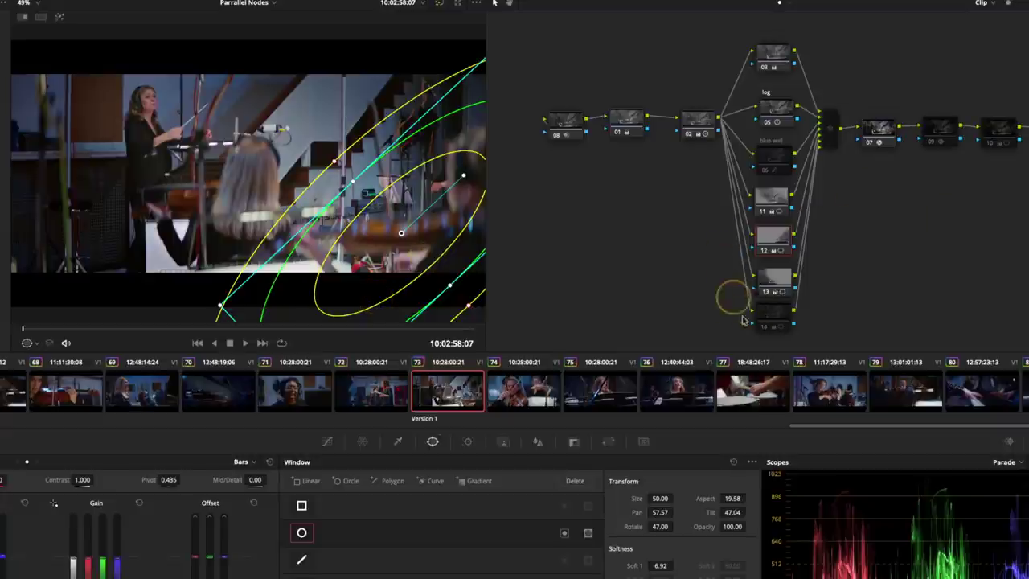
Marquee-select nodes 11–14, toggle them off and on together, then select node 02.
left_click_drag(770, 342, 770, 206)
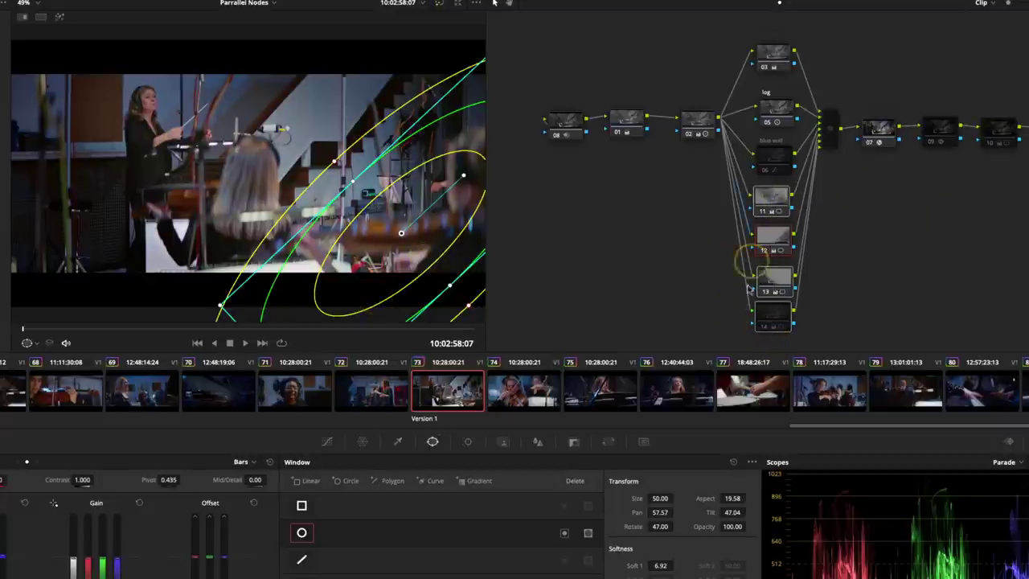
key("ctrl+d")
key("ctrl+d")
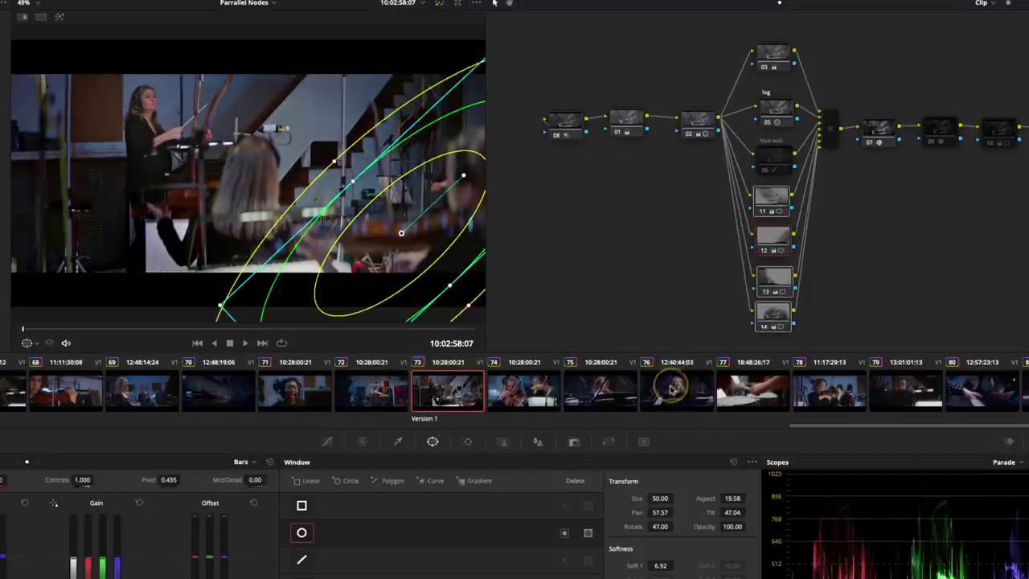
key("ctrl+d")
key("ctrl+d")
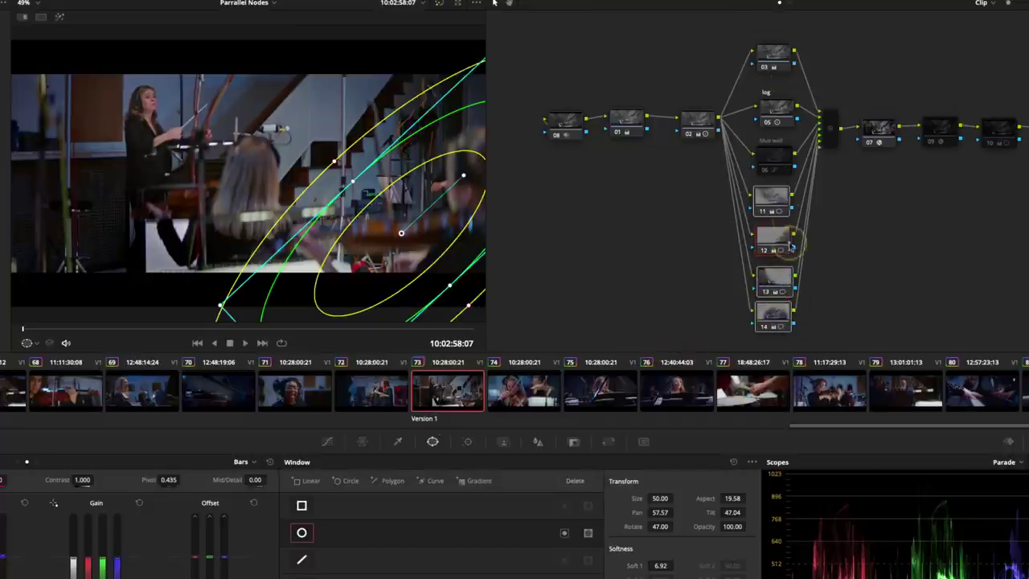
left_click(692, 116)
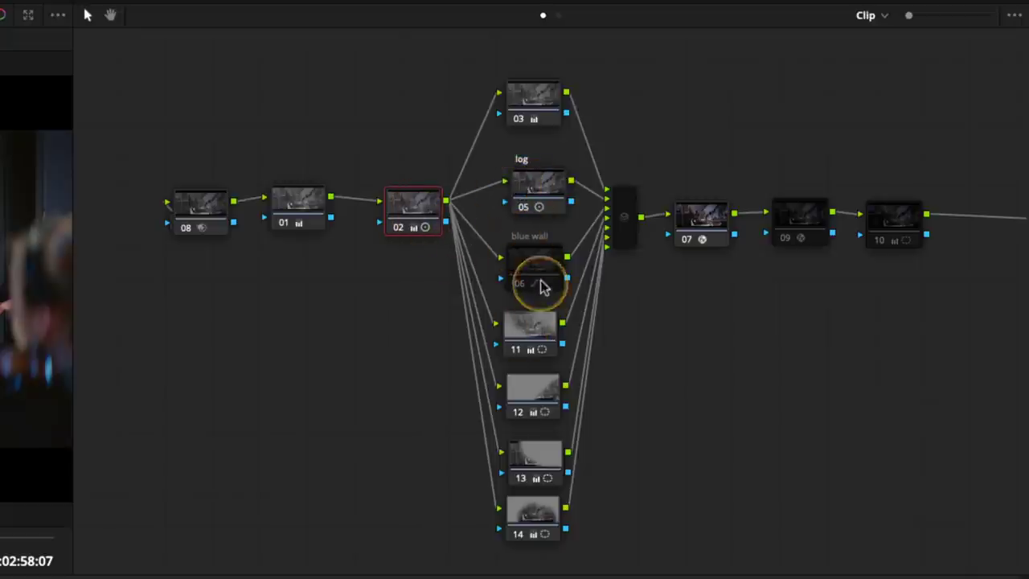
Select the 'blue wall' node 06 in the Node Editor.
left_click(518, 286)
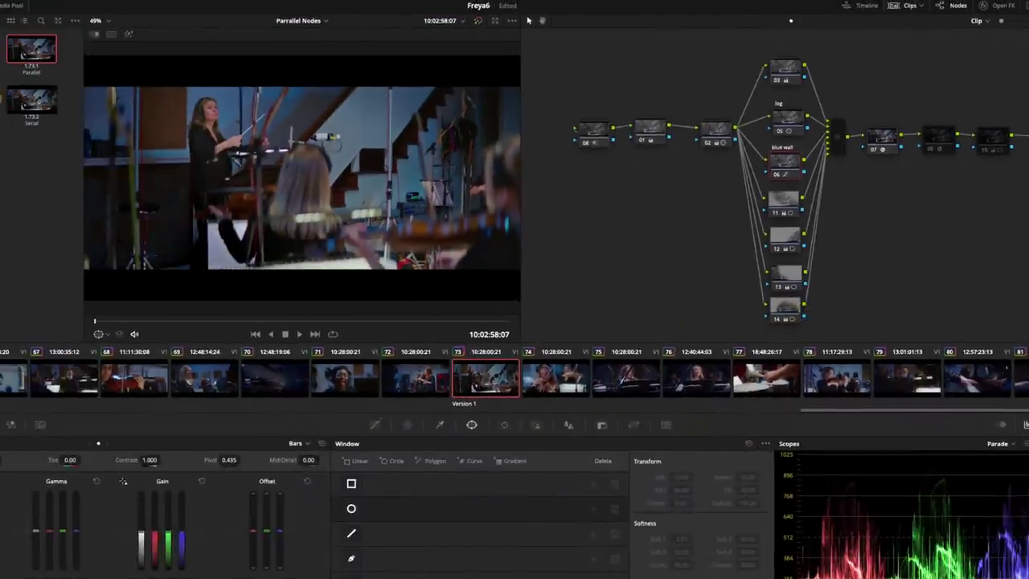
Alternate between the Serial and Parallel gallery stills' grades, finishing on the Parallel grade.
double_click(25, 102)
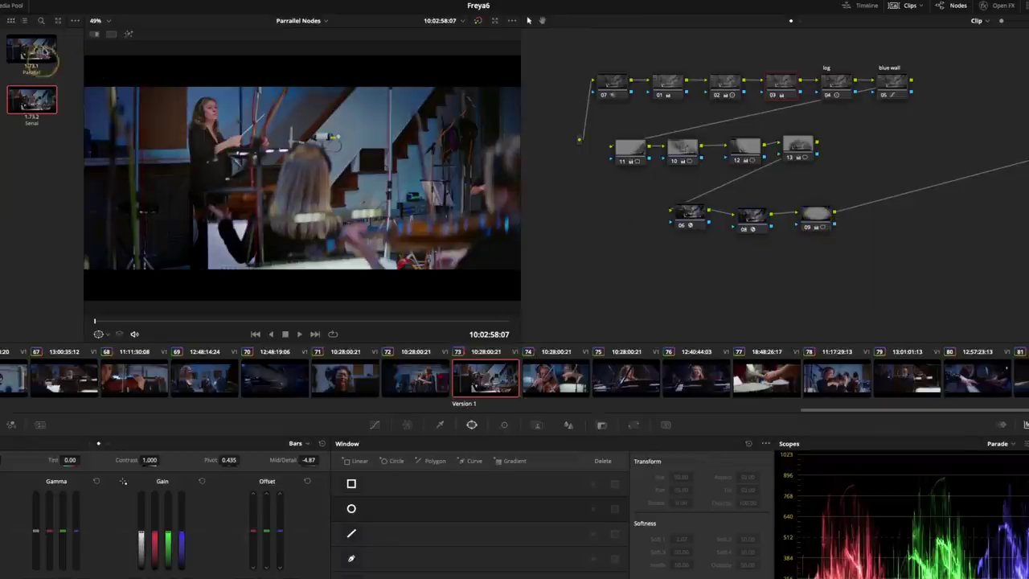
double_click(31, 53)
double_click(30, 107)
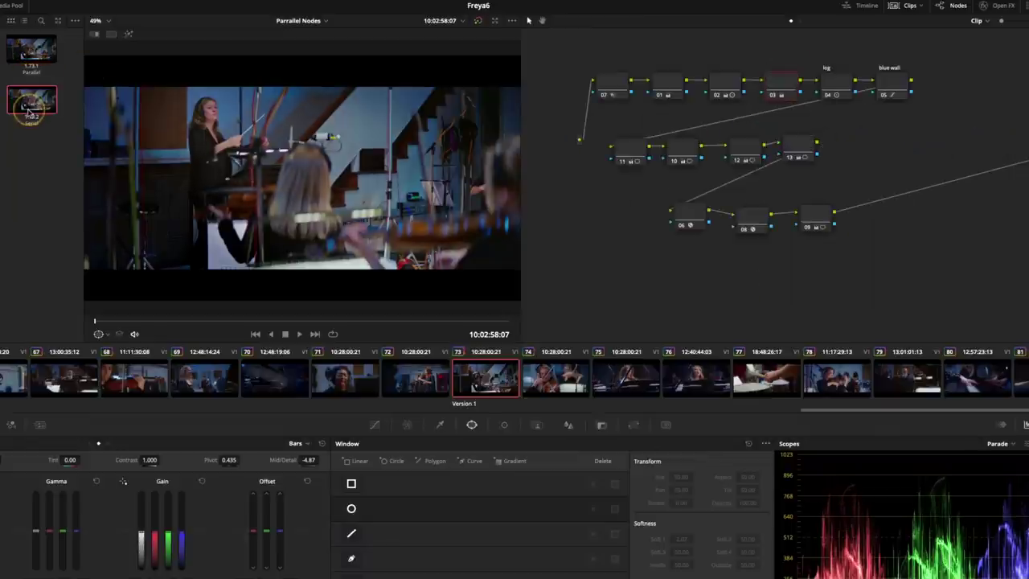
mouse_move(246, 112)
left_mouse_down()
mouse_move(322, 265)
mouse_move(338, 95)
left_mouse_up()
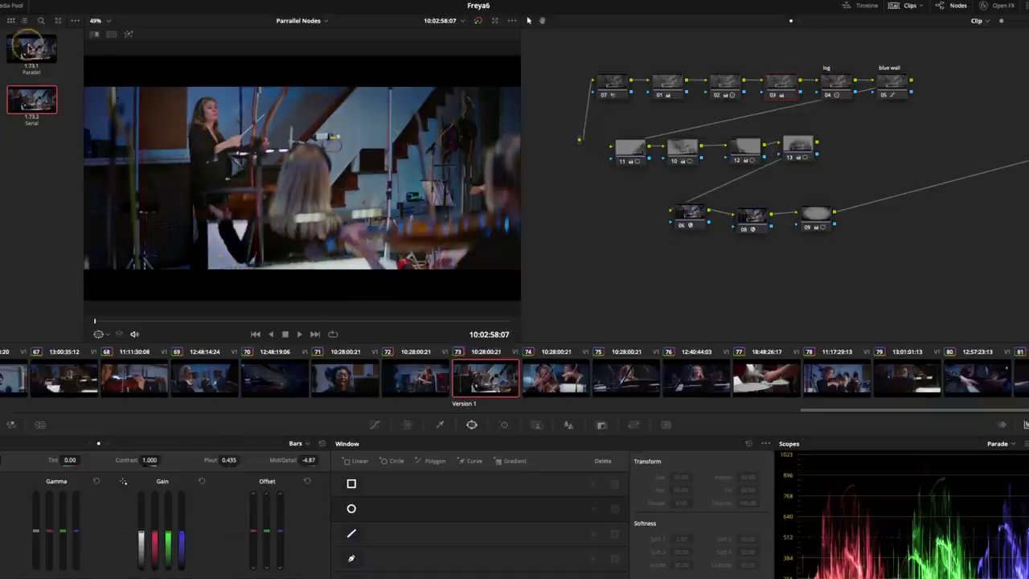
double_click(31, 48)
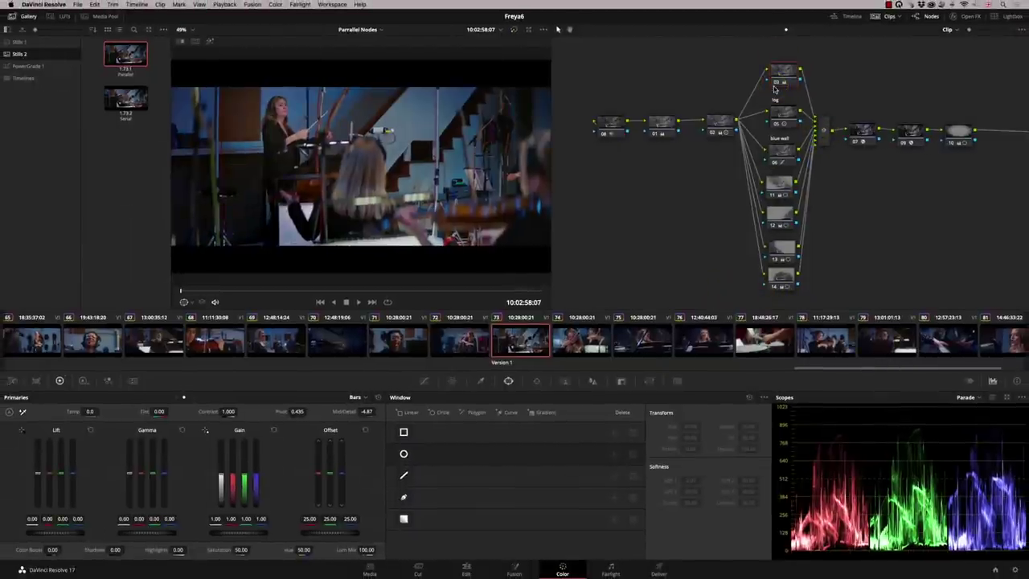
Apply the Serial still's grade, then open grey test solid clip 83 at the timeline's end.
middle_click(115, 94)
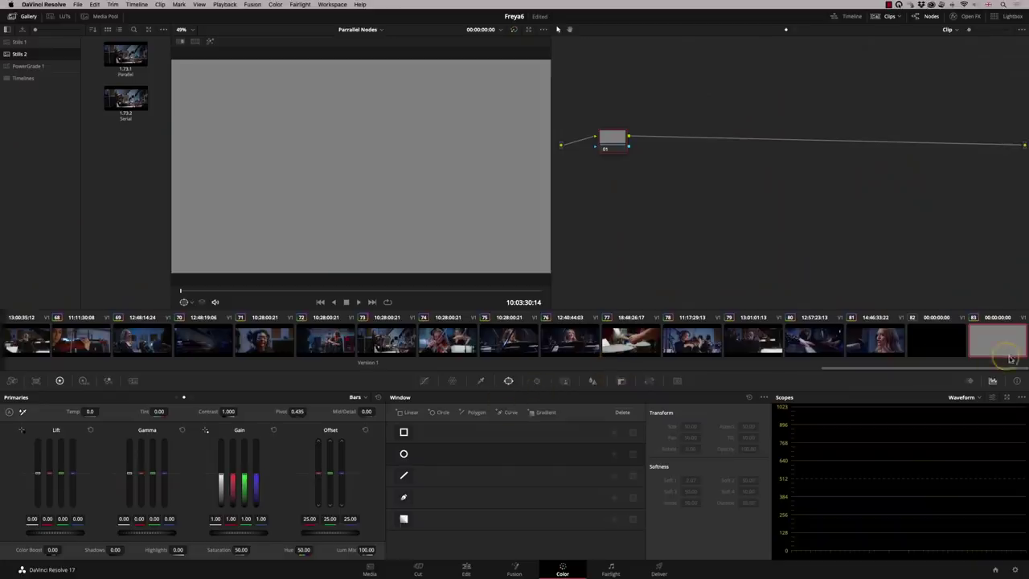
left_click(995, 344)
Save a still of the grey solid, then add serial node 02 with a circle window and Gain 1.50.
right_click(331, 109)
left_click(349, 115)
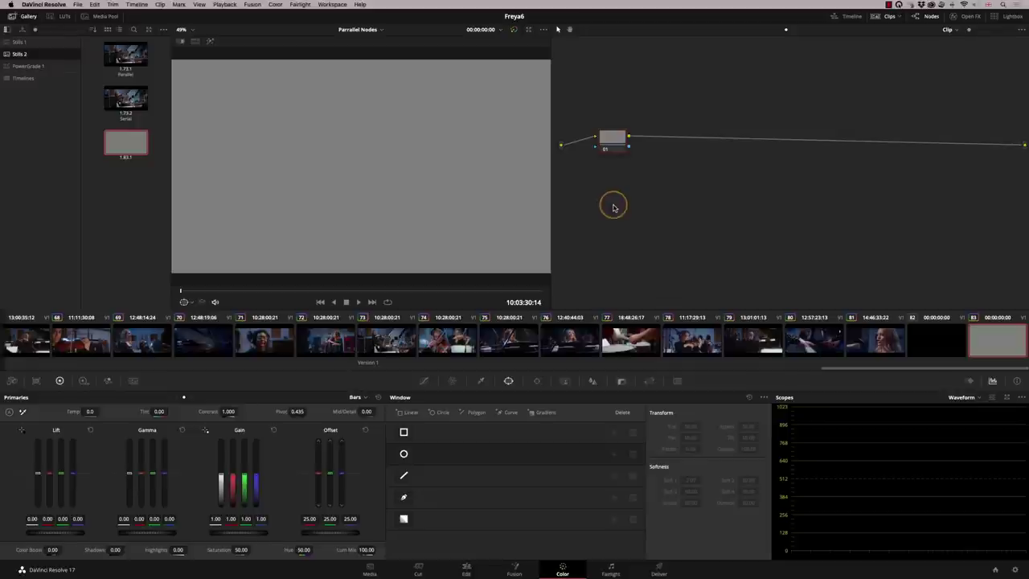
key("alt+s")
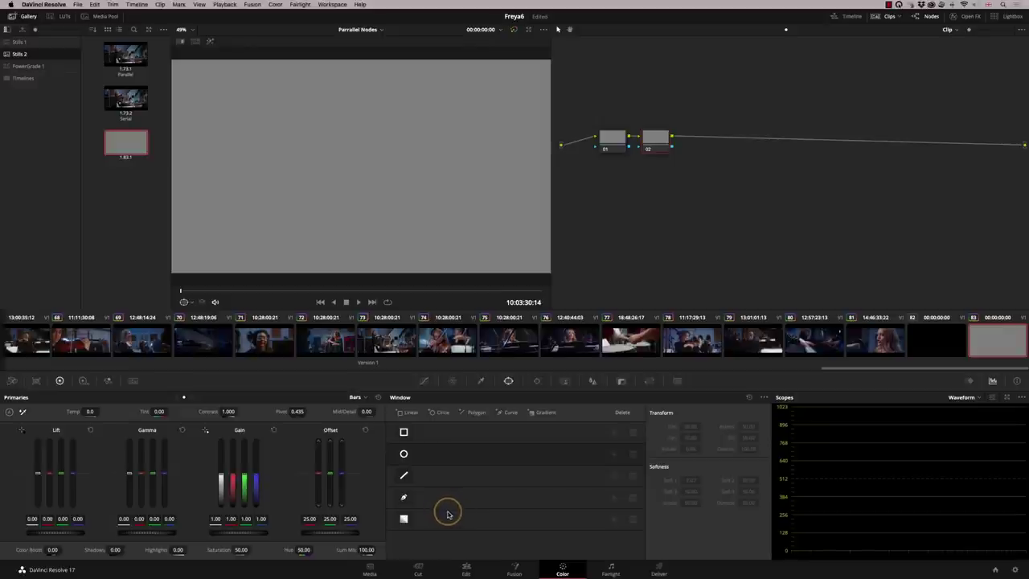
left_click(403, 454)
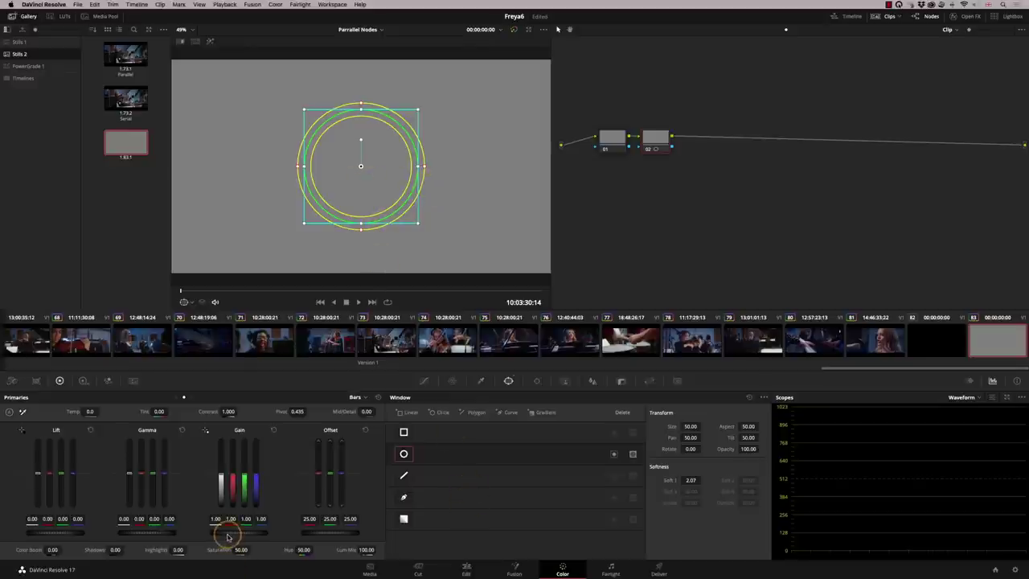
left_click_drag(241, 531, 256, 574)
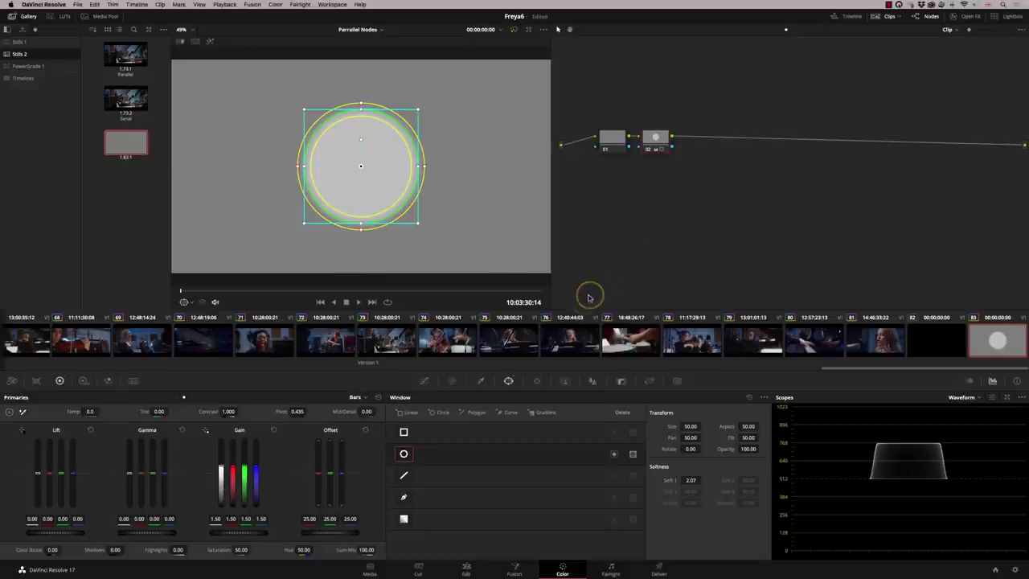
Add serial node 03, copy node 02's circle grade onto it, reset Gain and lower it to 0.50.
key("alt+s")
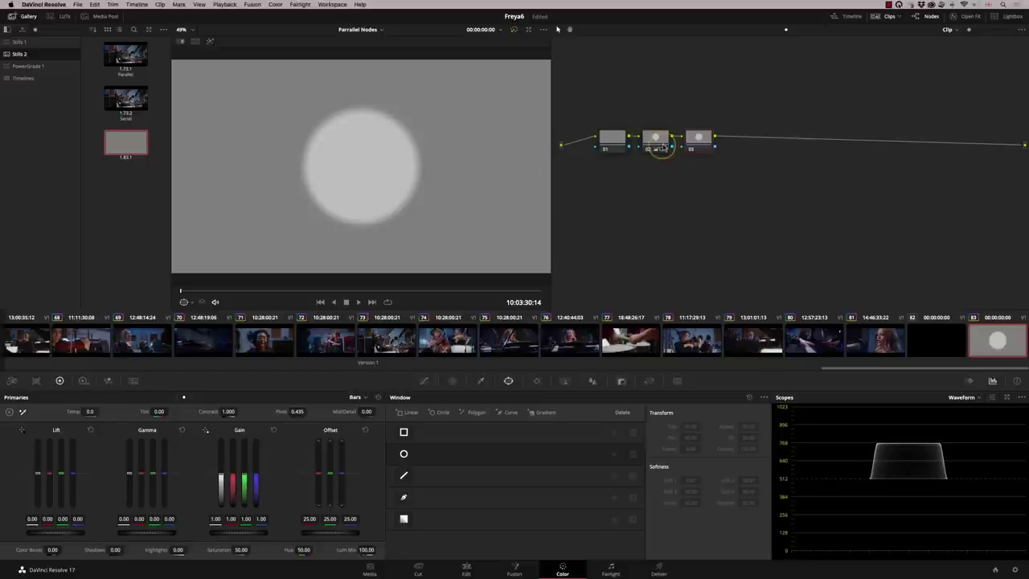
left_click_drag(668, 152, 712, 136)
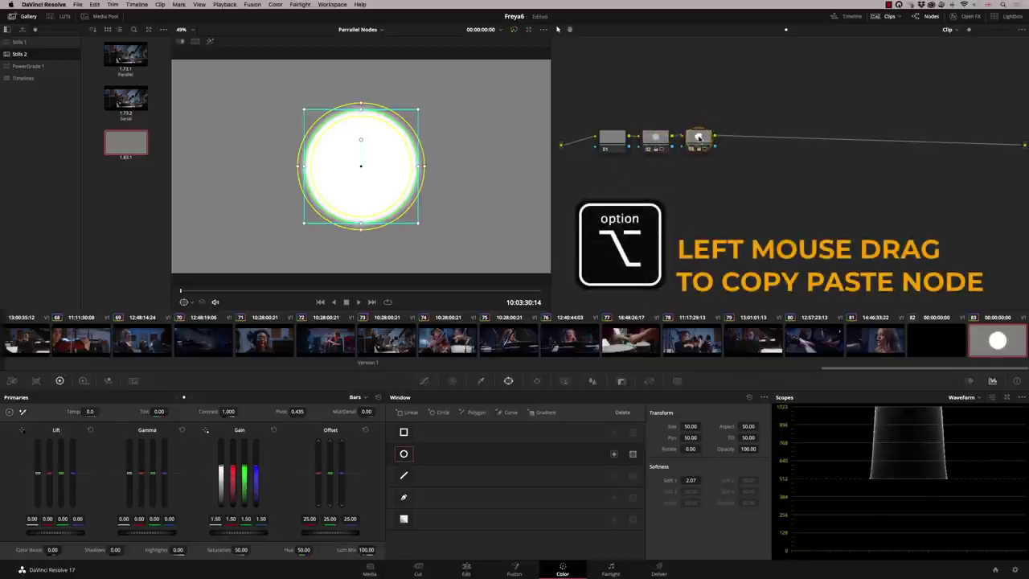
left_click(699, 138)
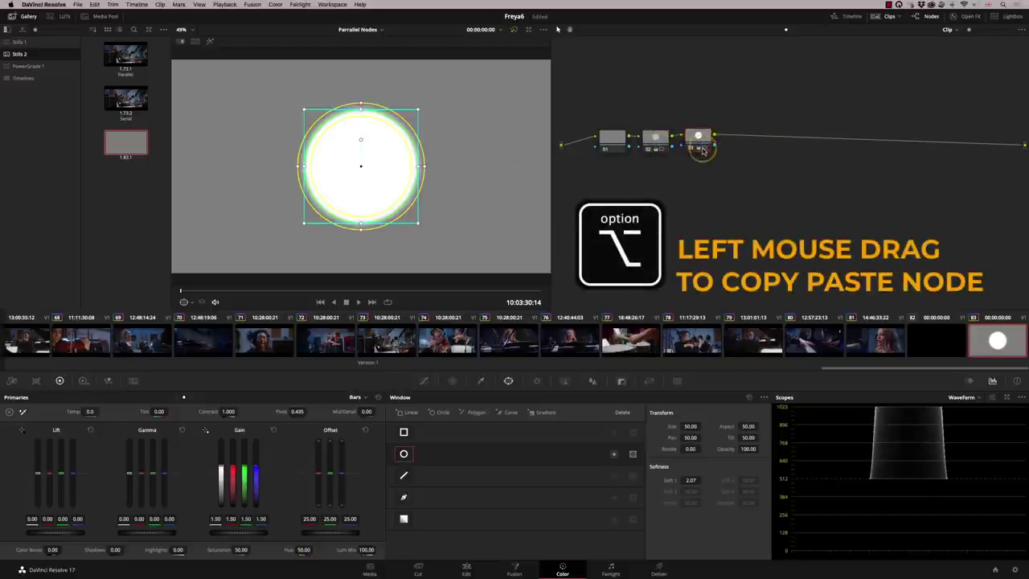
left_click(273, 430)
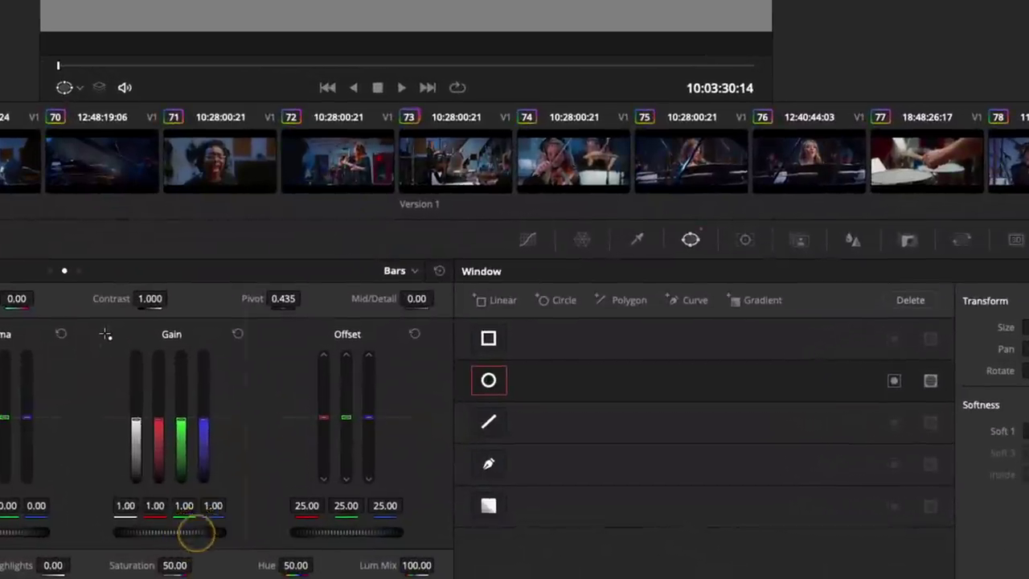
left_click_drag(250, 534, 193, 535)
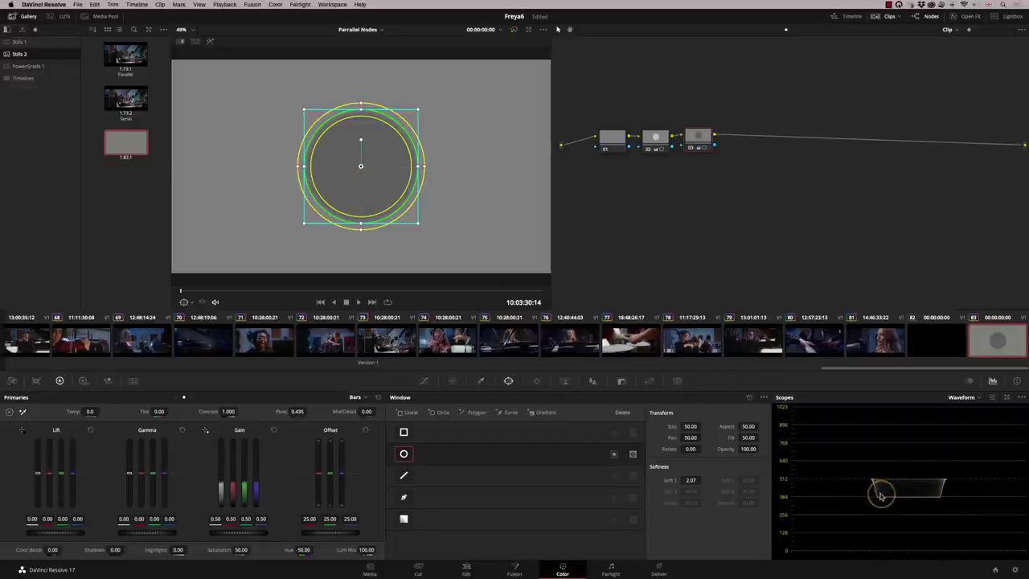
Wipe against the saved still, nudge node 03's Gain up to 0.64 and recentre the circle window.
double_click(128, 145)
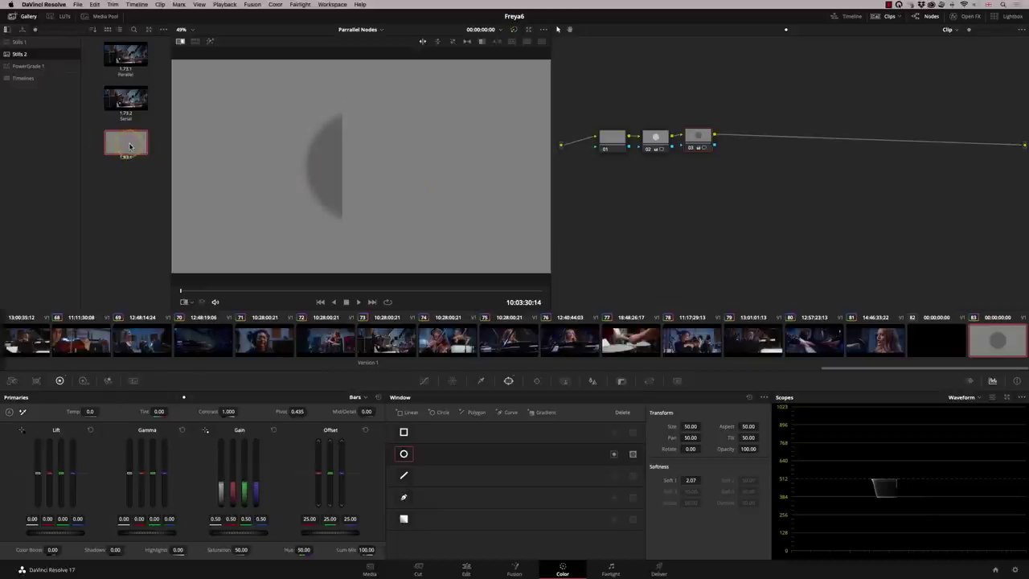
left_click(182, 43)
left_click(181, 42)
left_click_drag(266, 524, 245, 571)
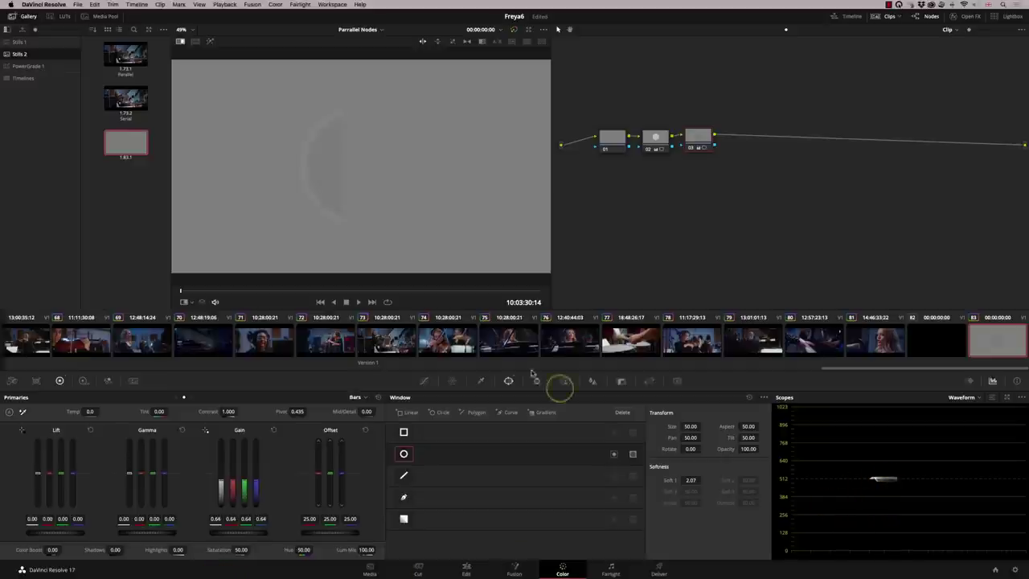
left_click_drag(351, 122, 310, 196)
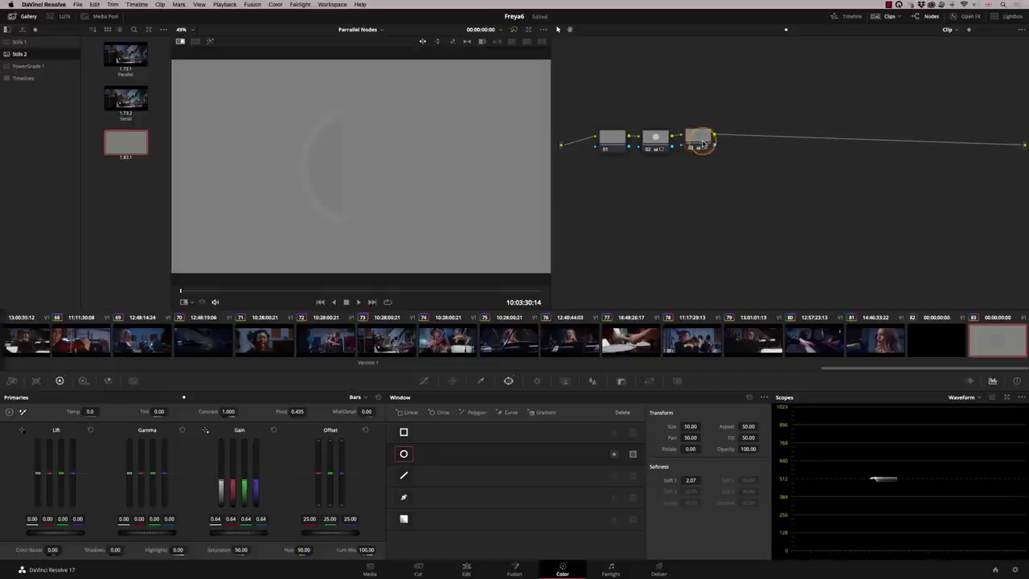
left_click(707, 143)
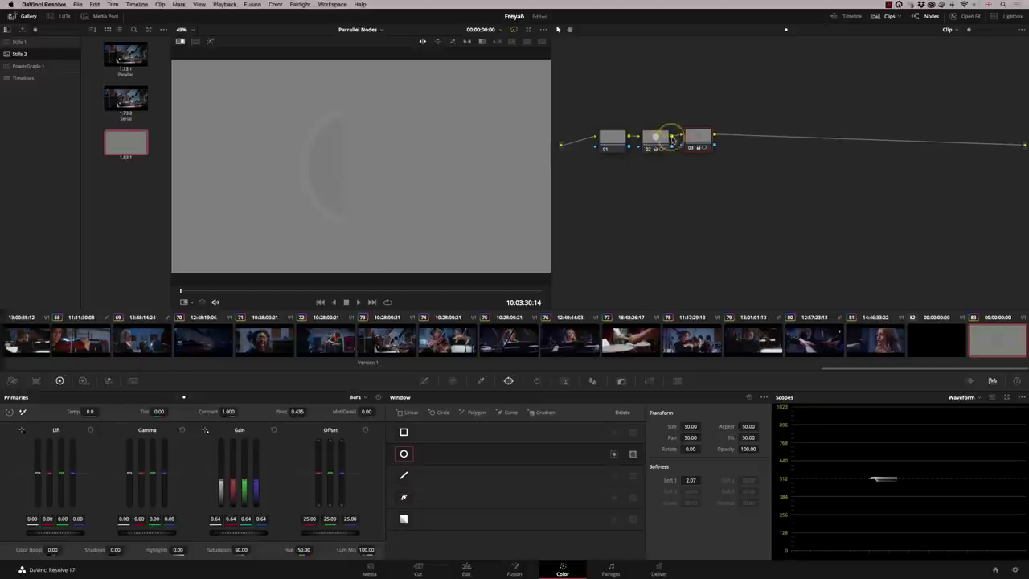
left_click_drag(342, 79, 334, 216)
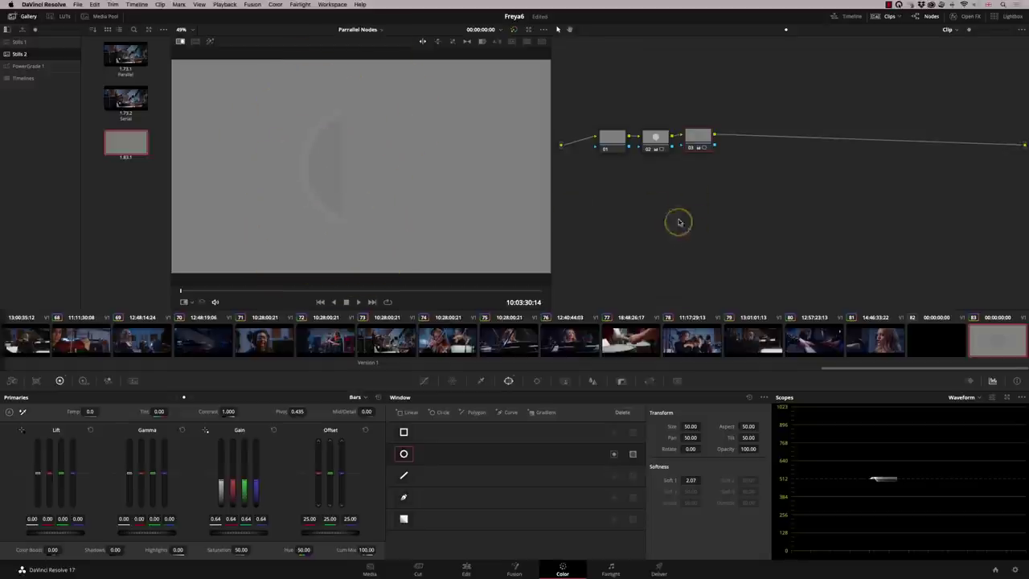
Turn off the still comparison and delete node 03.
left_click(180, 43)
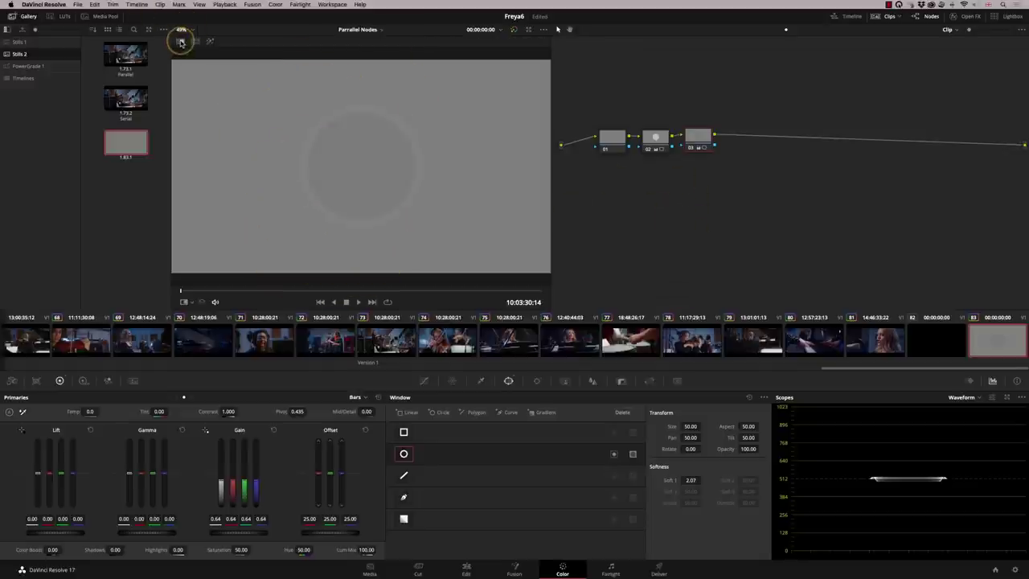
right_click(700, 145)
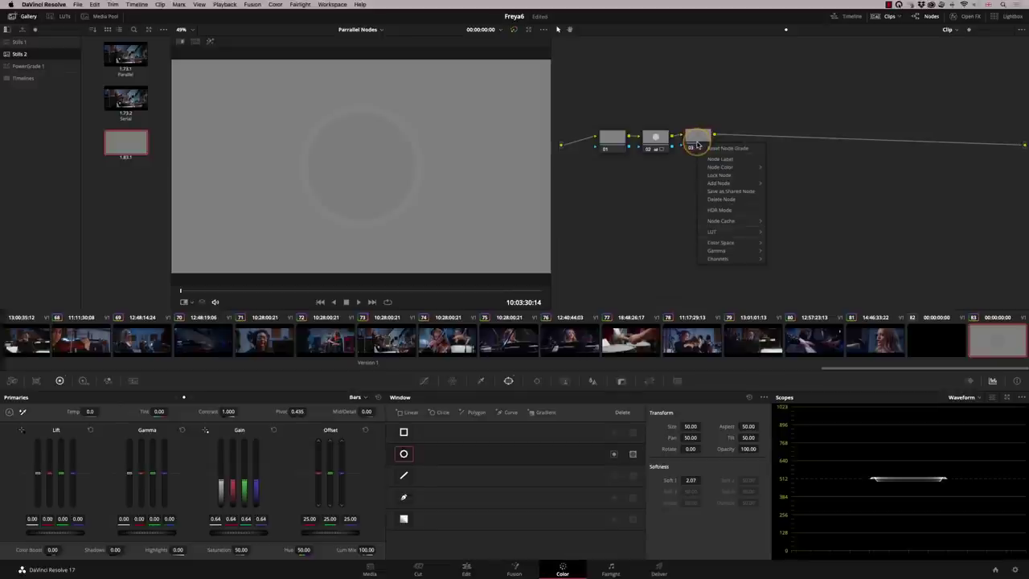
left_click(721, 200)
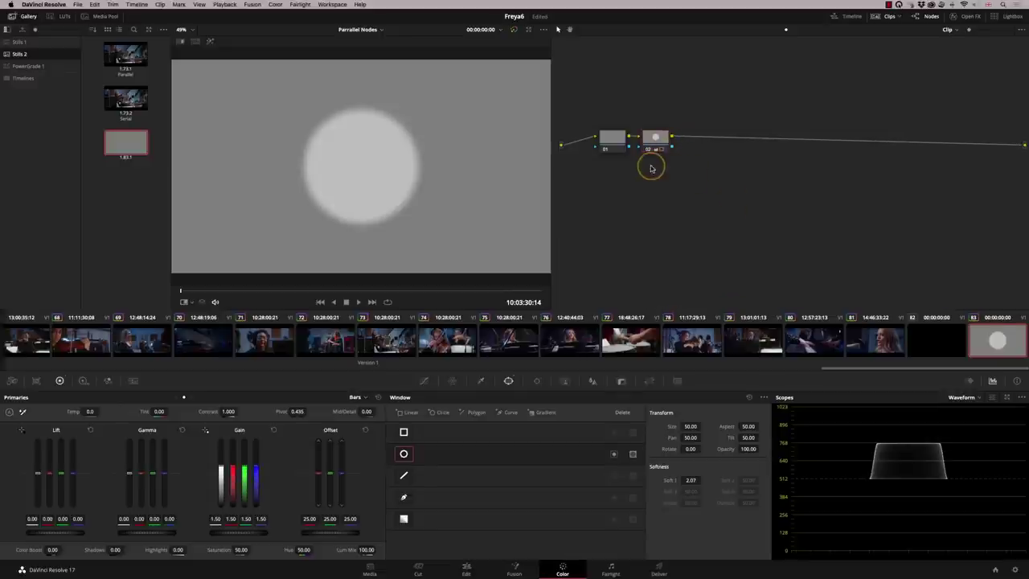
Add parallel node 04, copy node 02's circle grade onto it, reset Gain and lower it to 0.50.
key("alt+p")
left_click(651, 150)
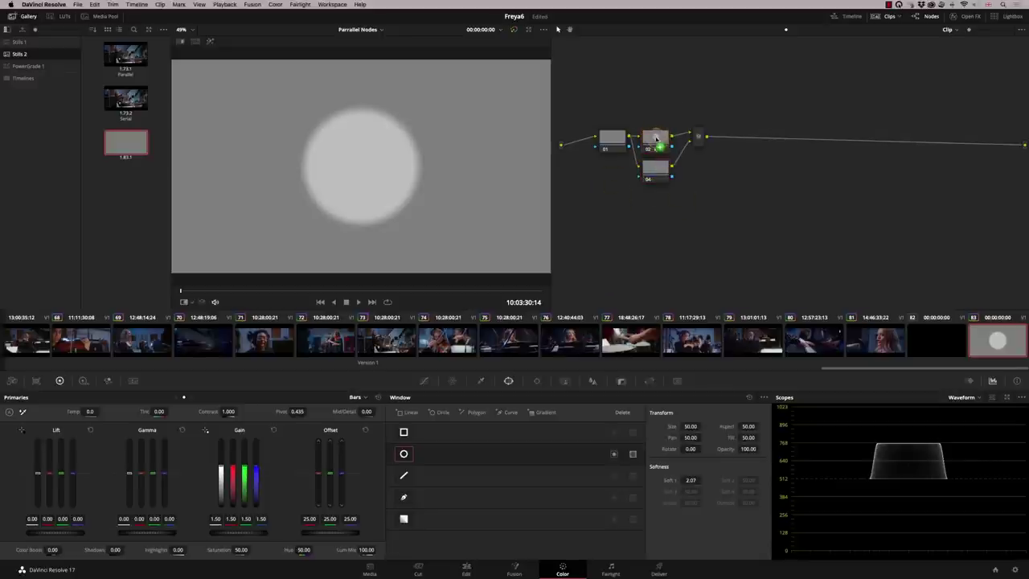
left_click(656, 171)
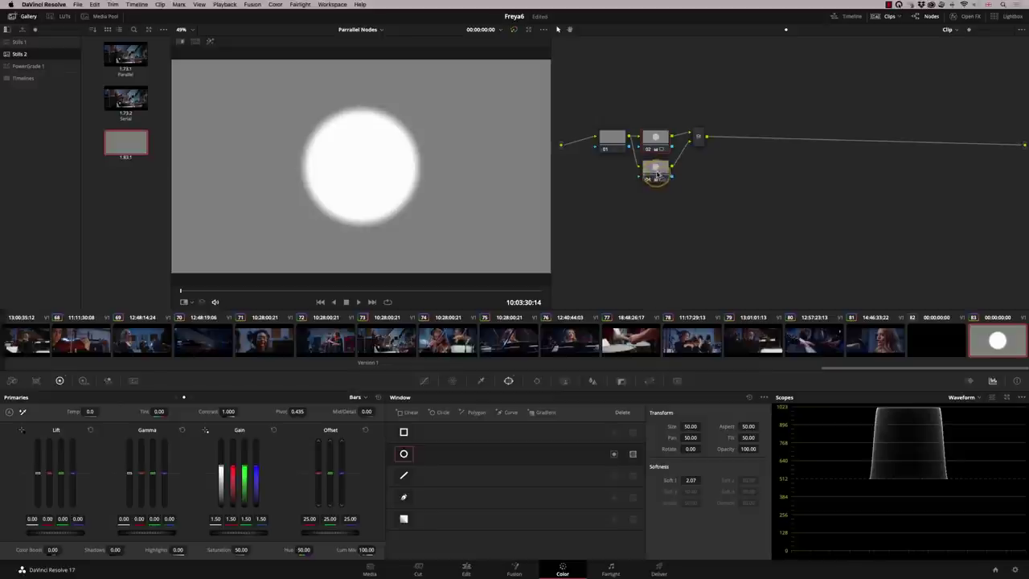
left_click(274, 431)
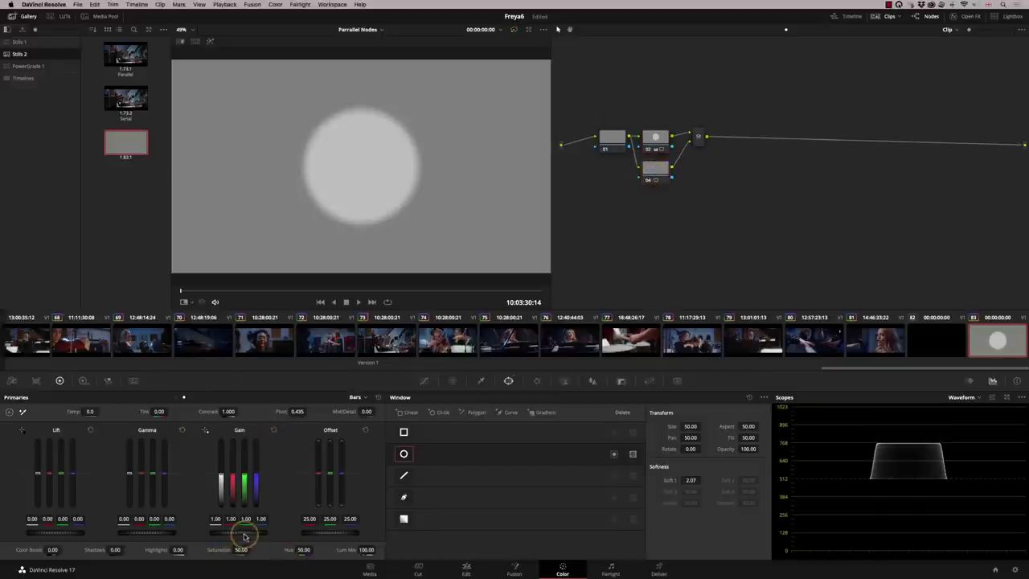
left_click_drag(248, 533, 172, 575)
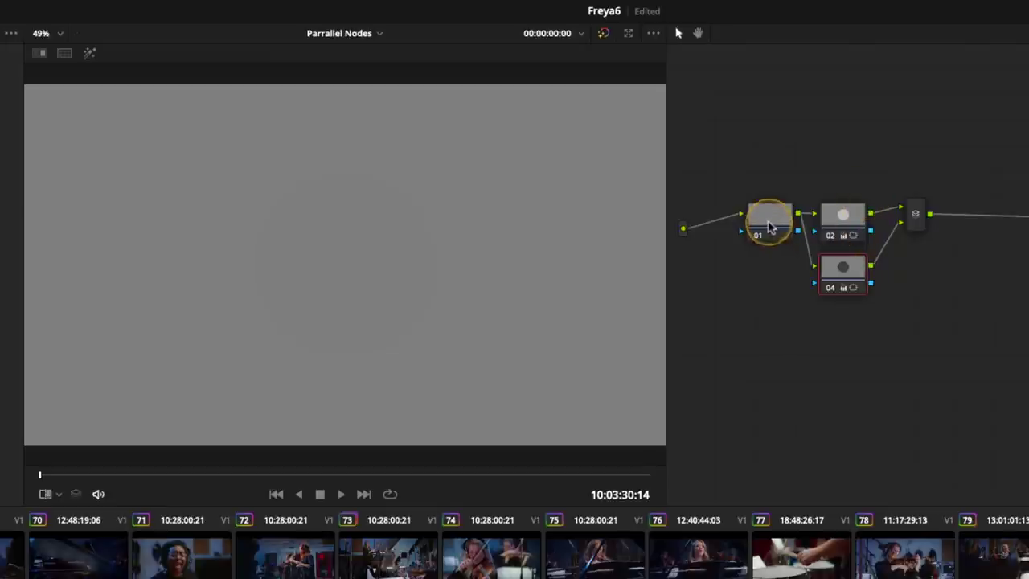
Rearrange node 01, the Parallel Mixer, node 02 and node 04 into a tidier layout.
left_click_drag(768, 225, 760, 235)
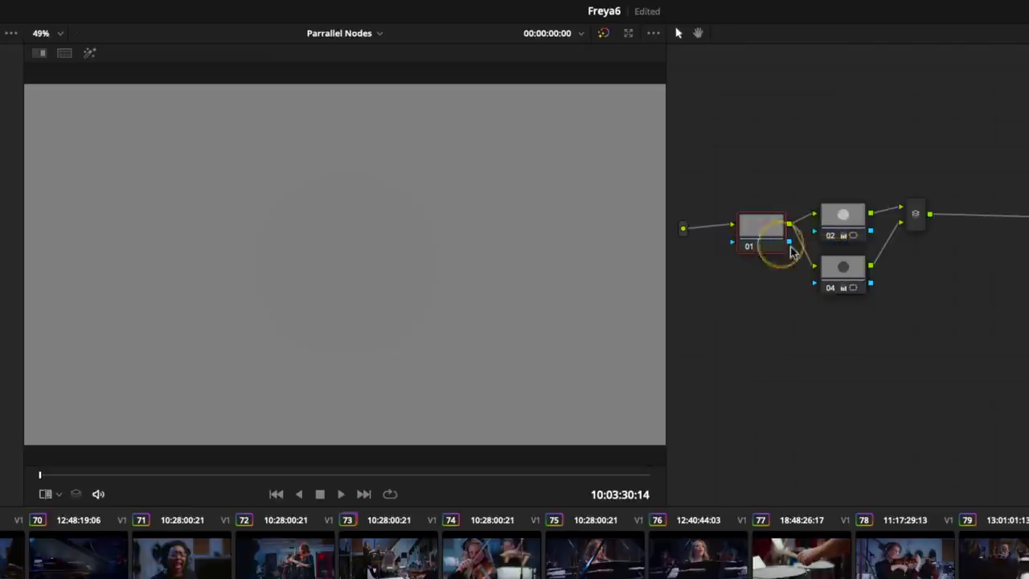
left_click(844, 277)
left_click_drag(920, 229, 924, 239)
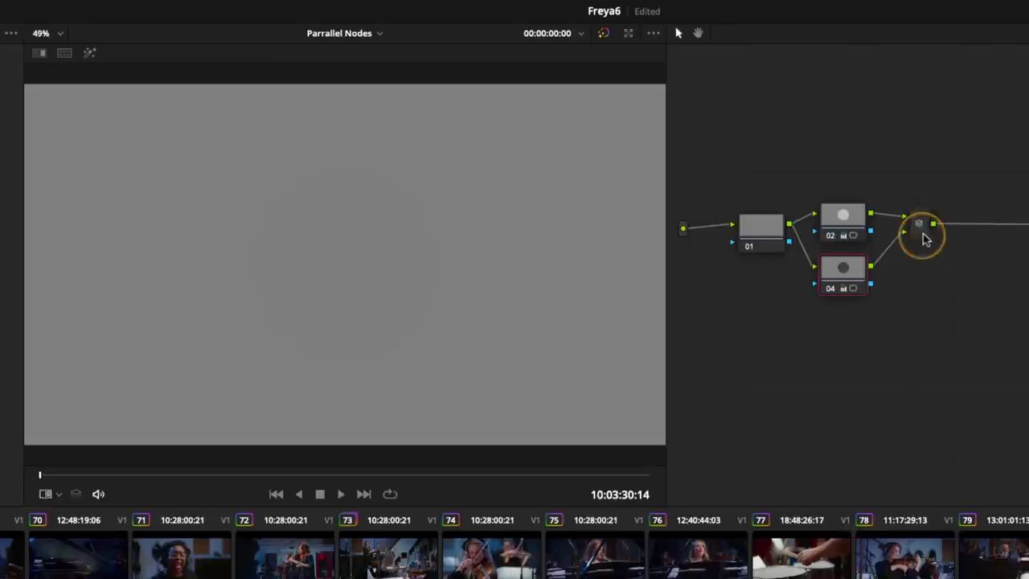
left_click_drag(847, 220, 847, 216)
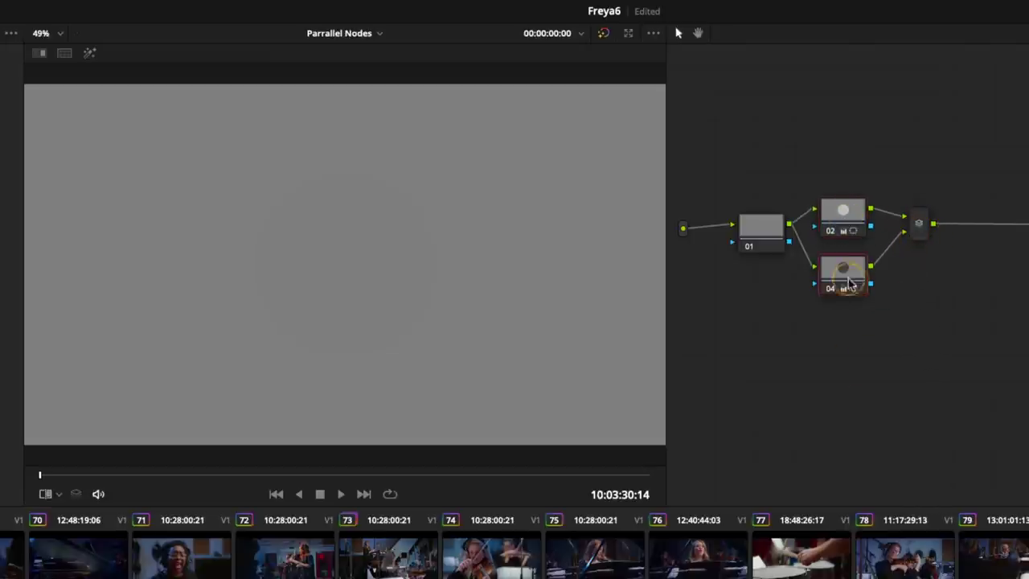
left_click_drag(843, 269, 868, 272)
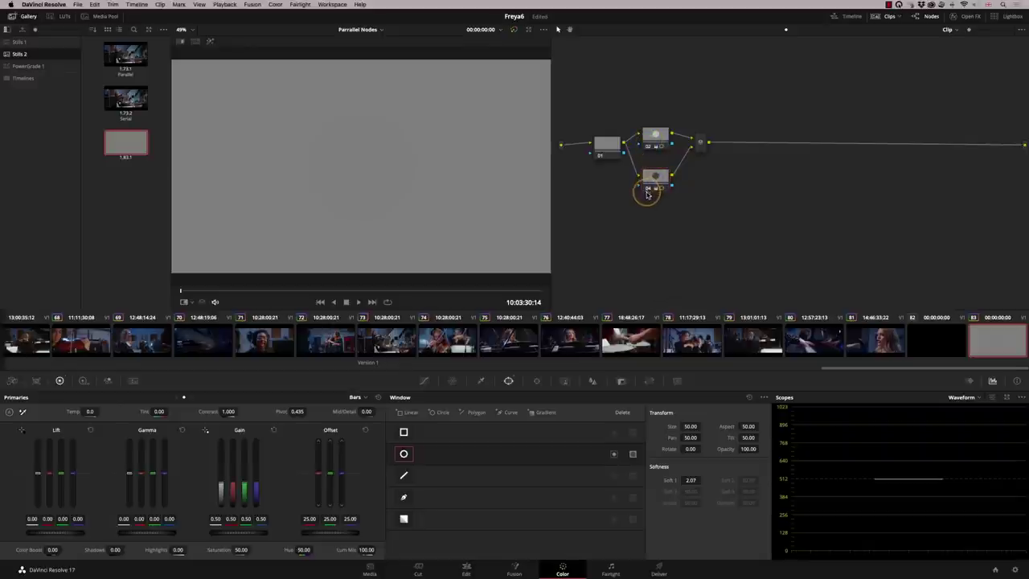
Select studio clip 73 and show Serial still 1.73.2's node chain with 'log' and 'blue wall'.
left_click(392, 343)
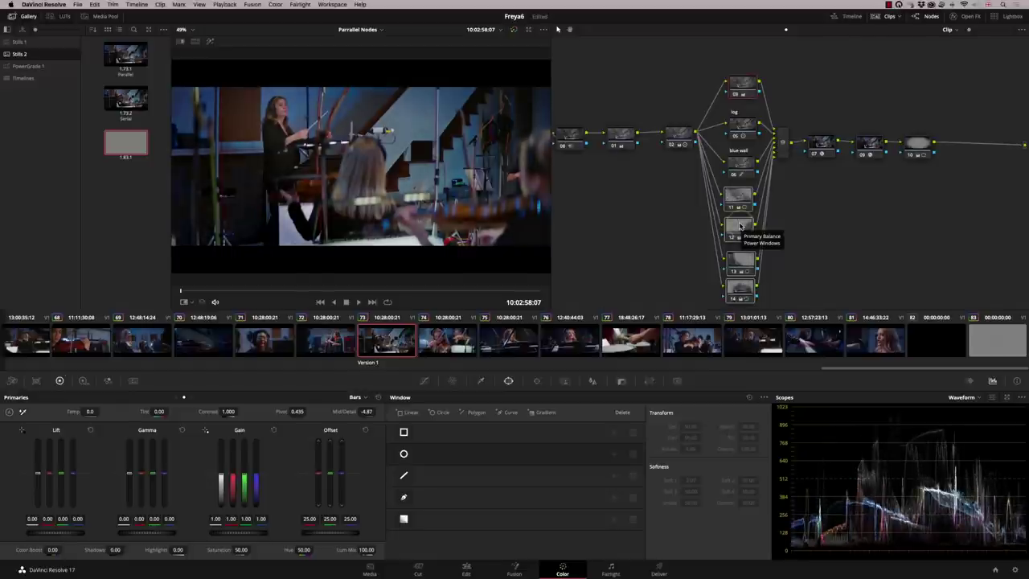
left_click(118, 110)
left_click(122, 100)
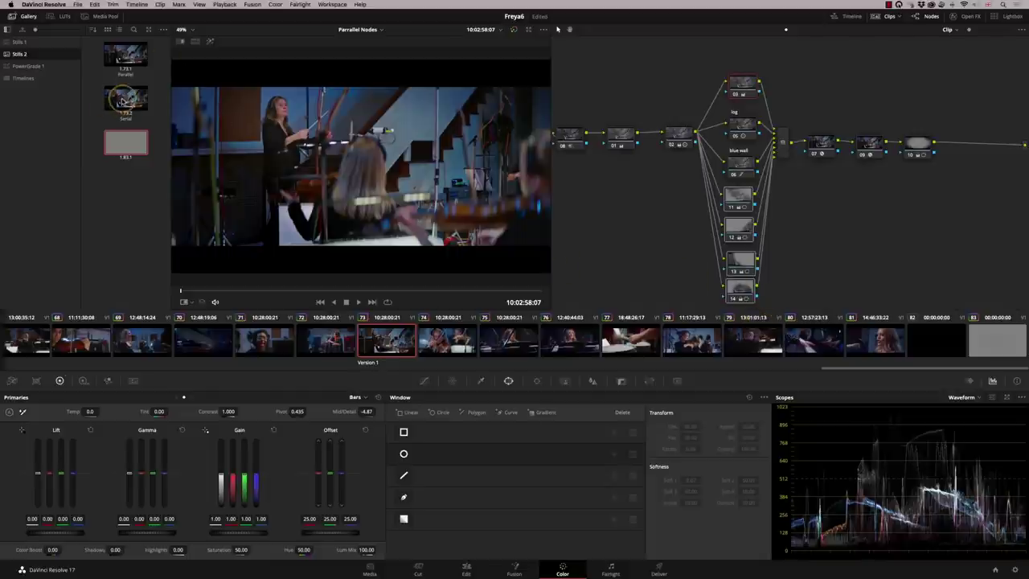
left_click(136, 62)
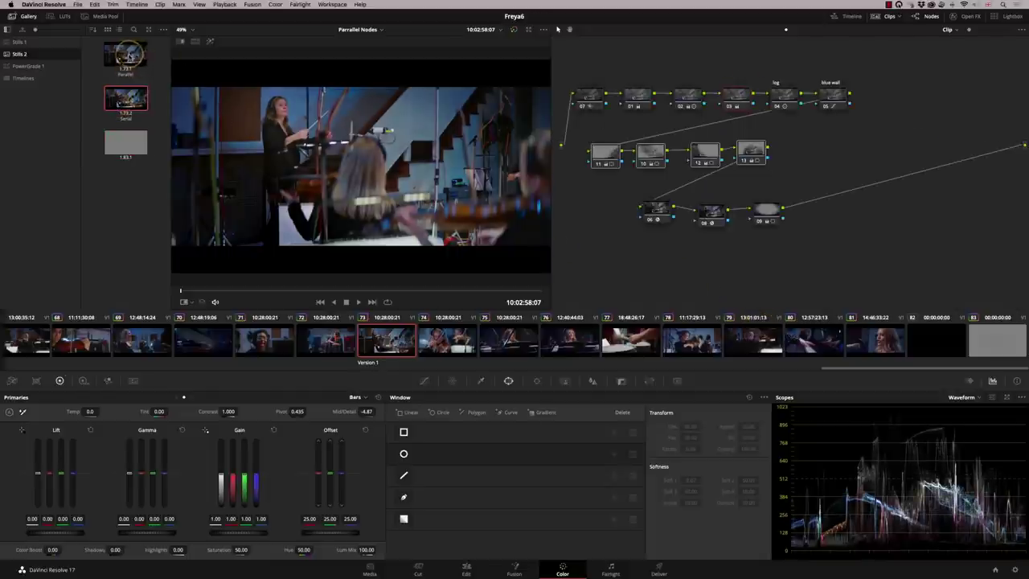